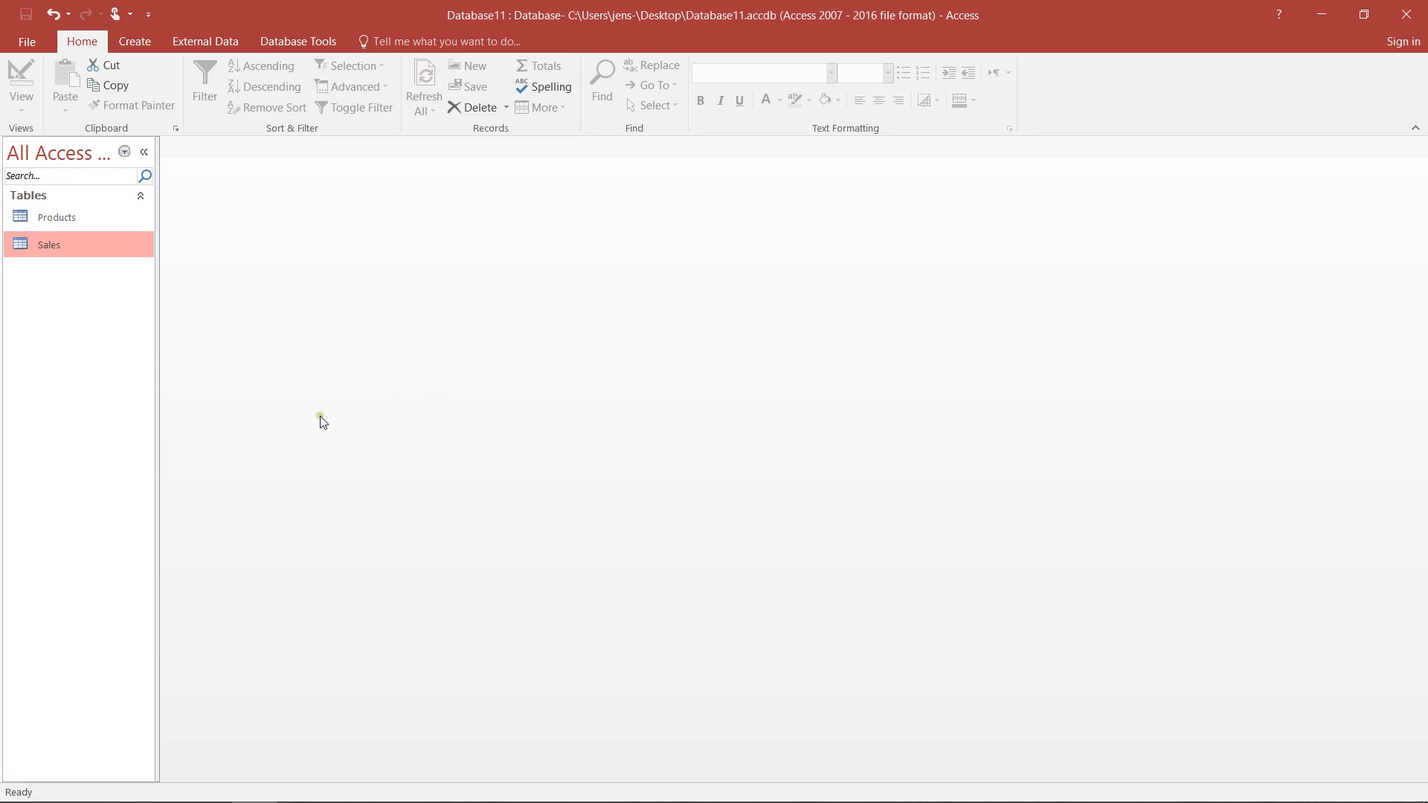
Open the Sales table to examine its fields and records, and close it again.
{"action": "left_click", "coordinate": [256, 391]}
{"action": "left_click", "coordinate": [111, 226]}
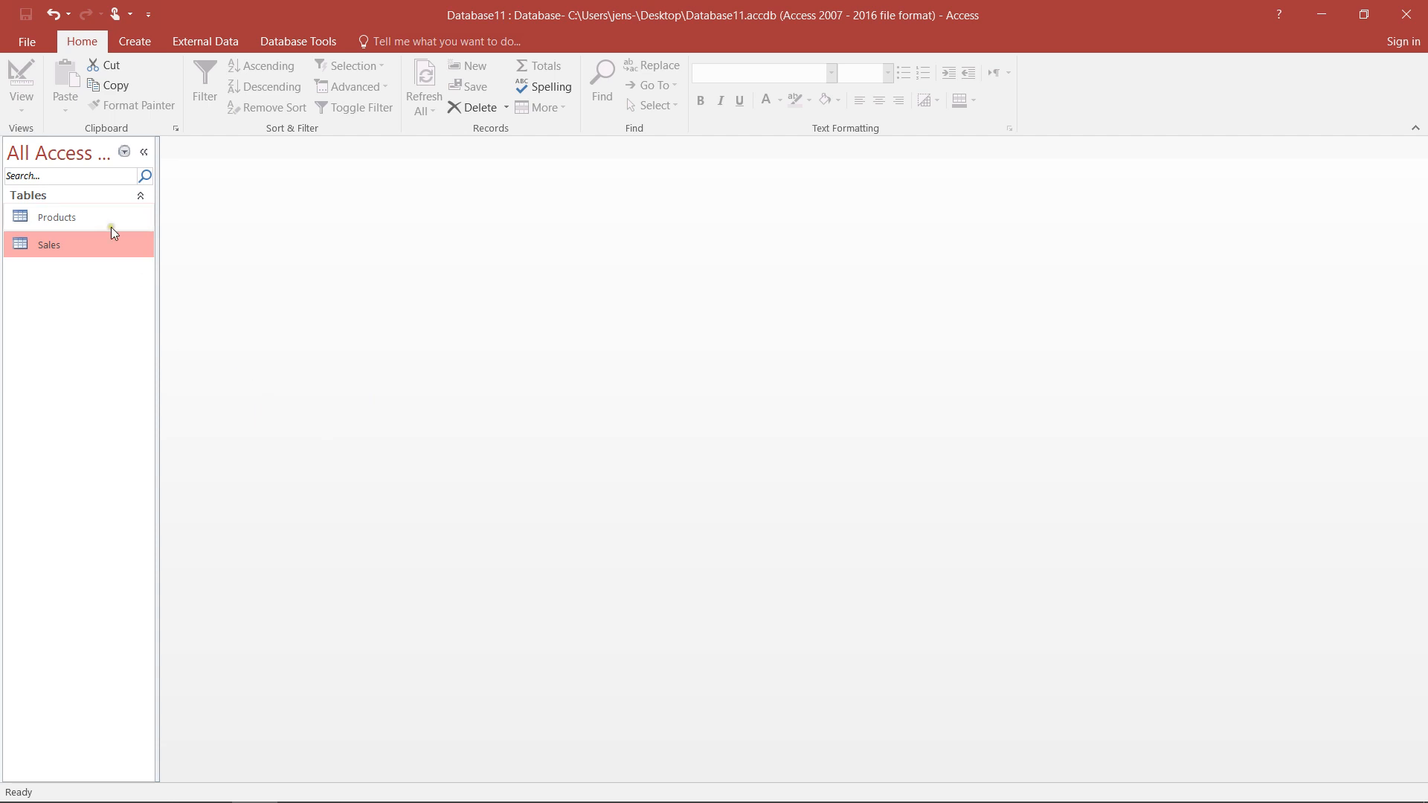
{"action": "left_click", "coordinate": [57, 243]}
{"action": "double_click", "coordinate": [56, 243]}
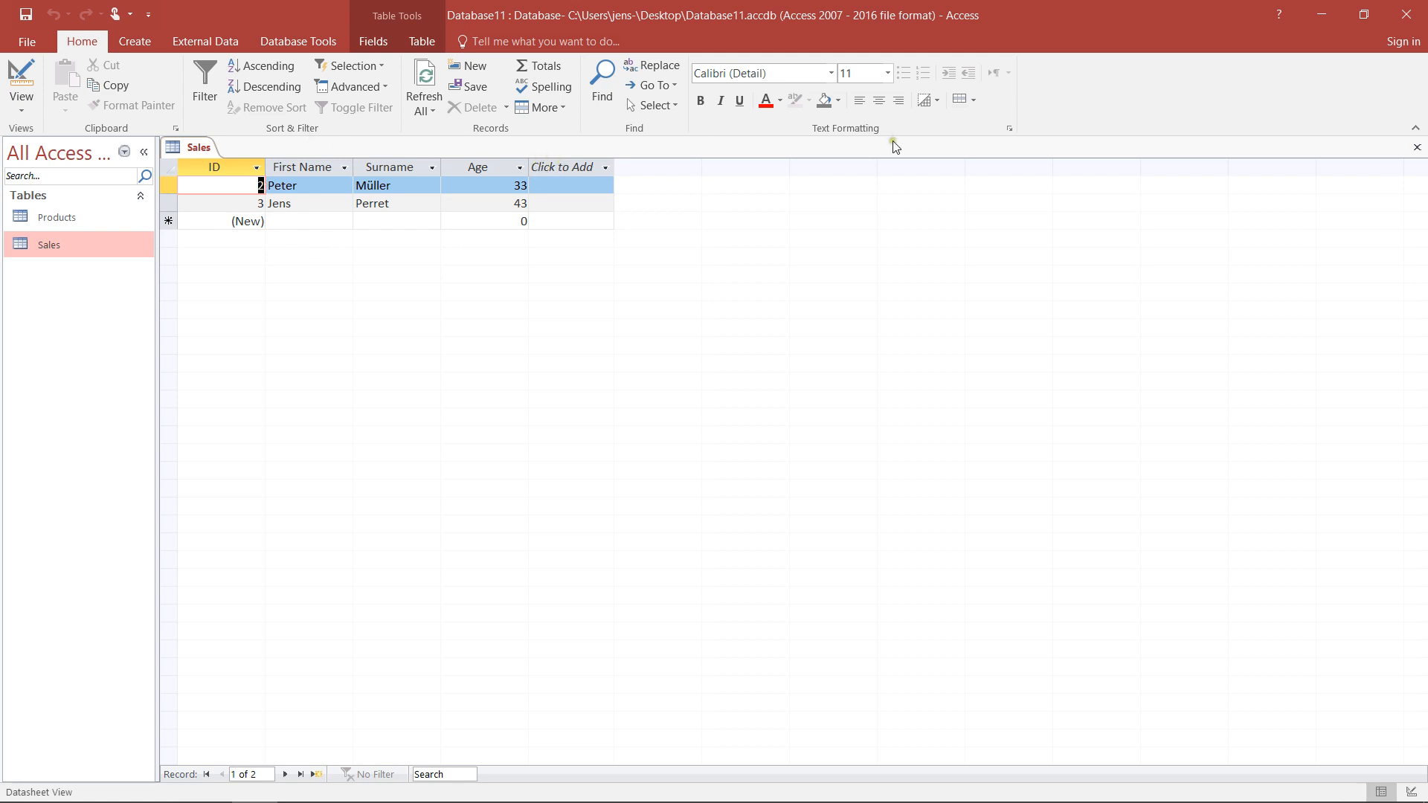
{"action": "left_click", "coordinate": [1417, 147]}
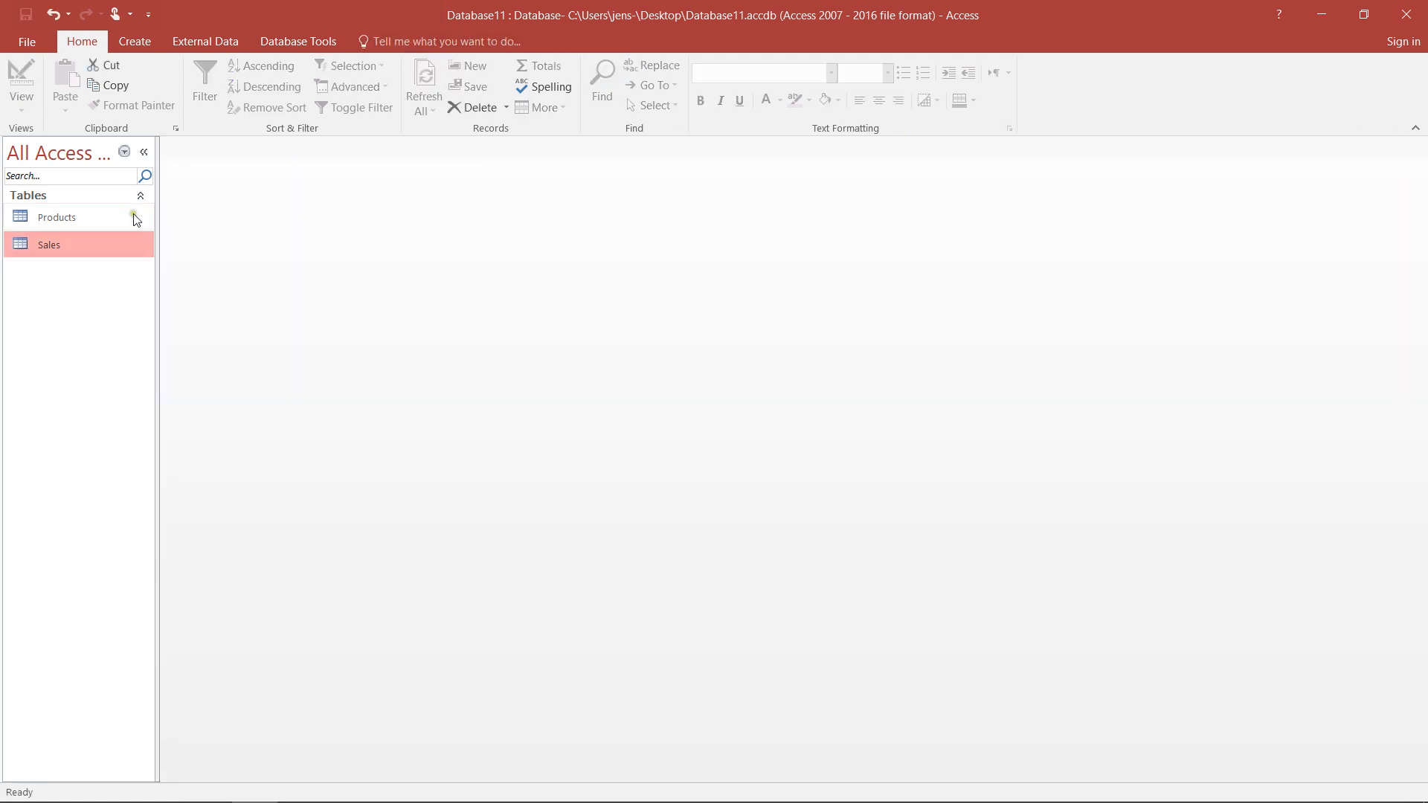
Start the Form Wizard on the Sales table and add the fields First Name, Surname and Age to the form.
{"action": "left_click", "coordinate": [128, 45]}
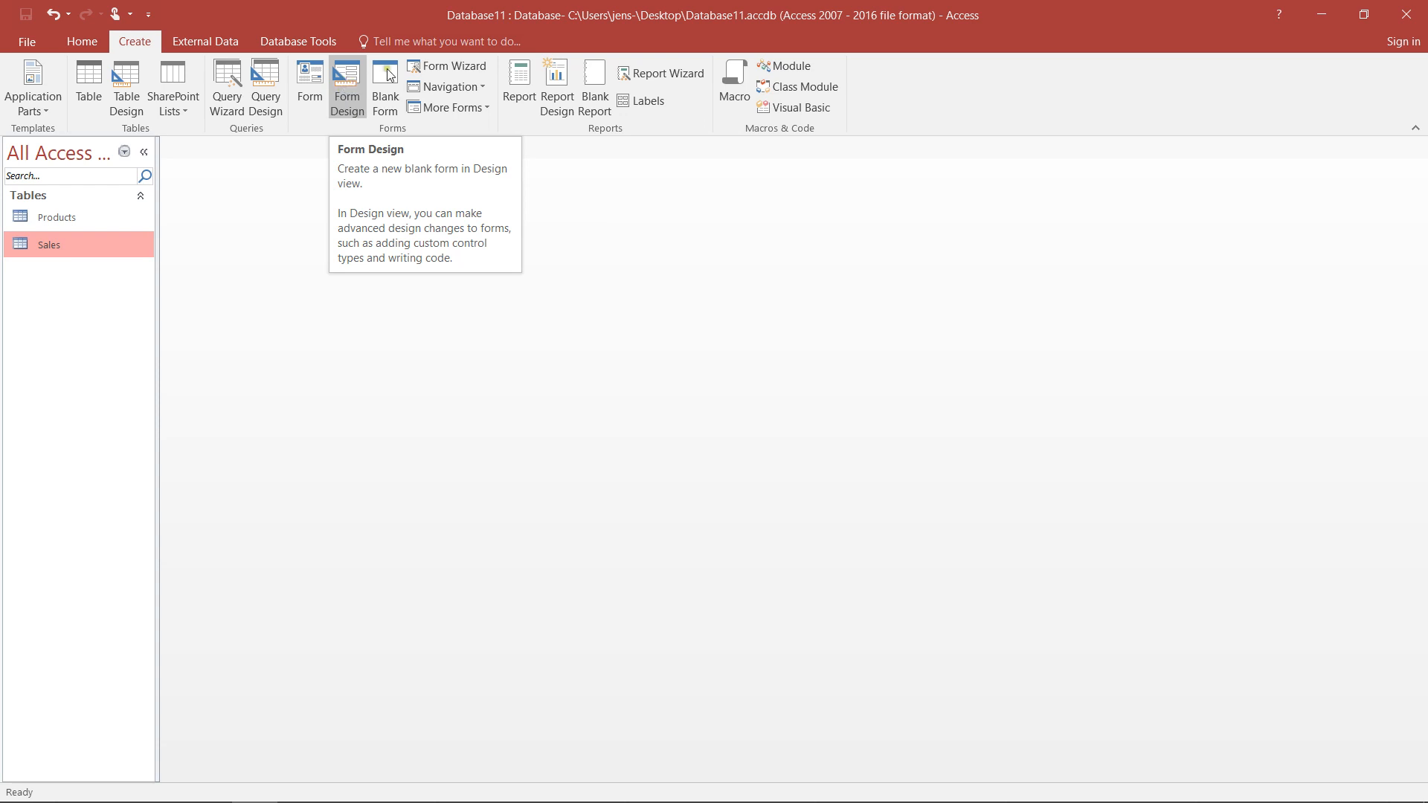
{"action": "left_click", "coordinate": [418, 65]}
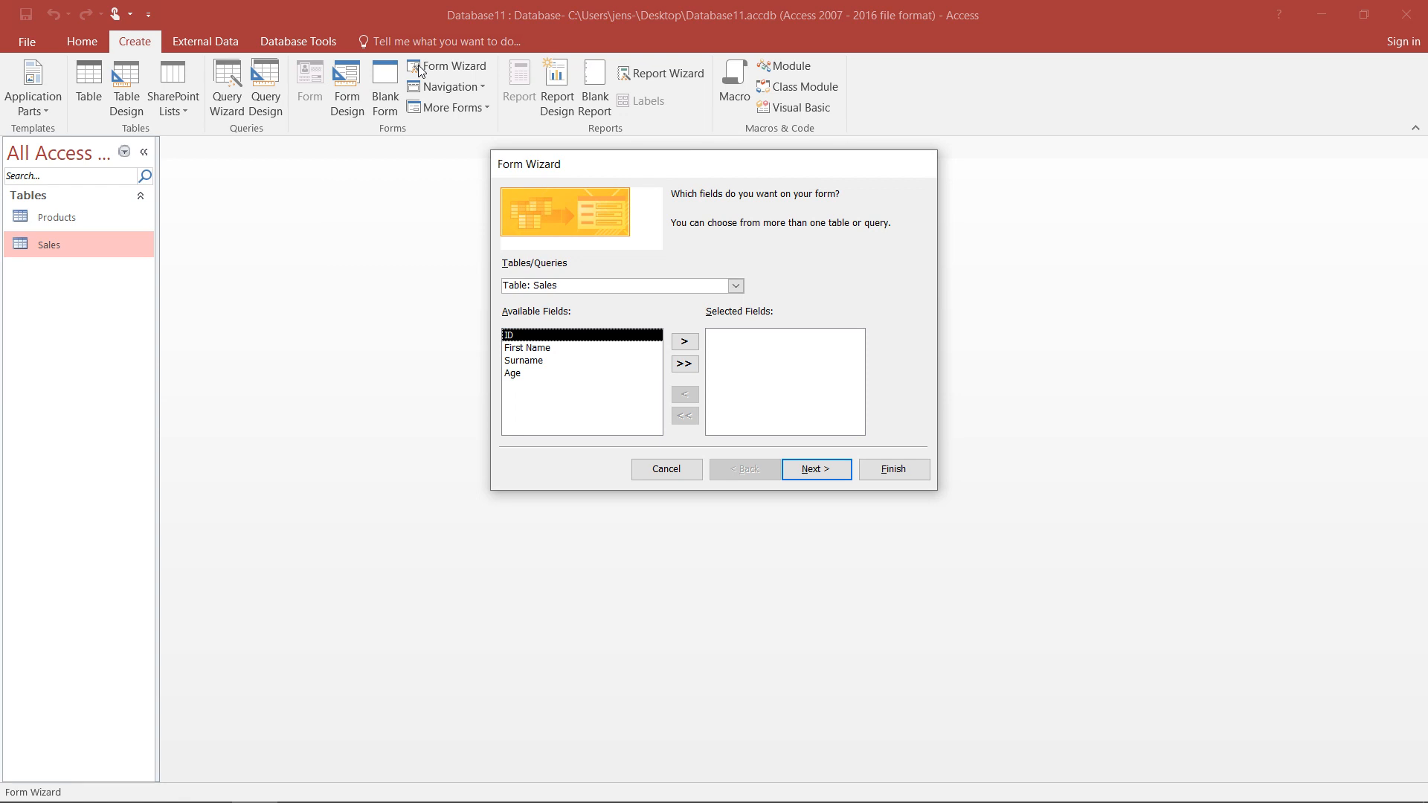
{"action": "left_click", "coordinate": [736, 285]}
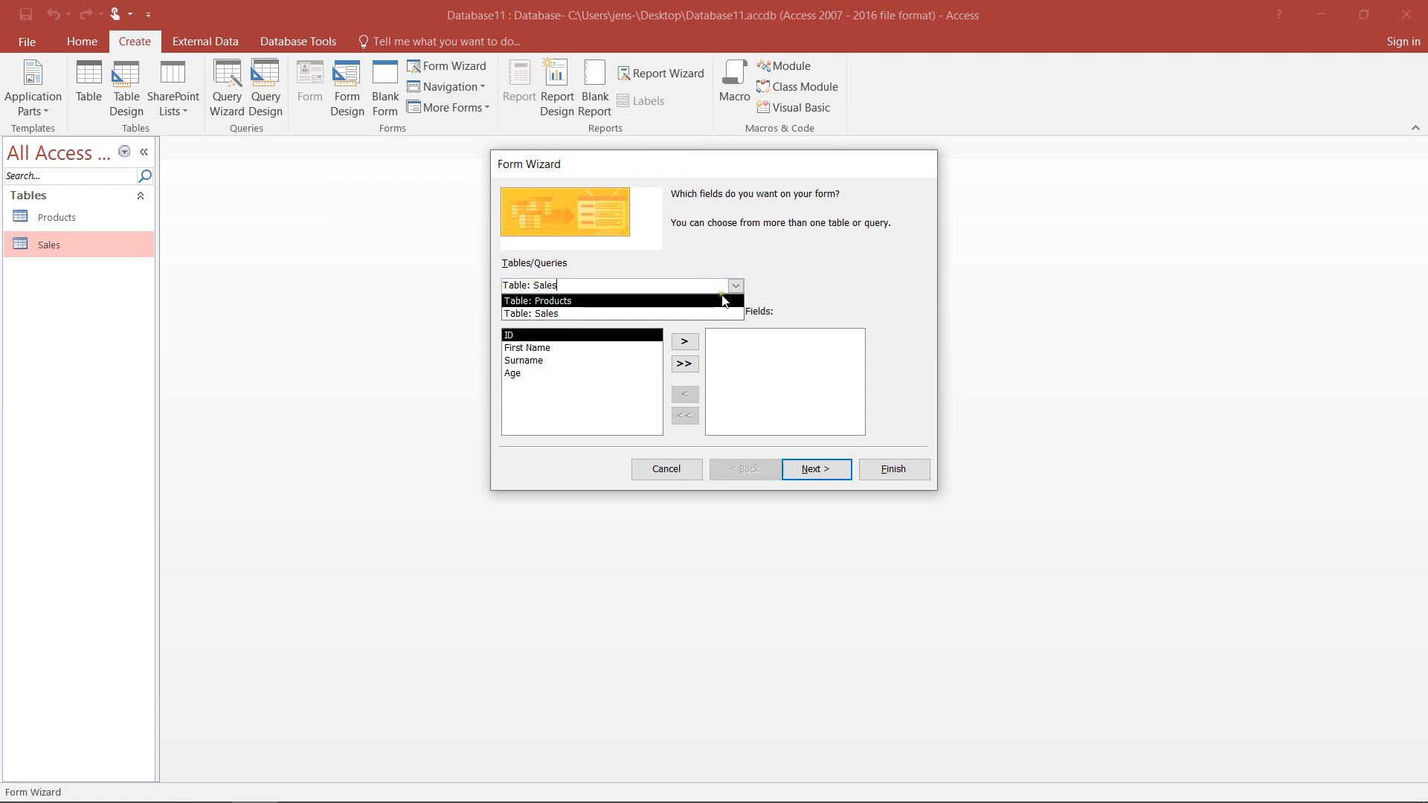
{"action": "left_click", "coordinate": [869, 269]}
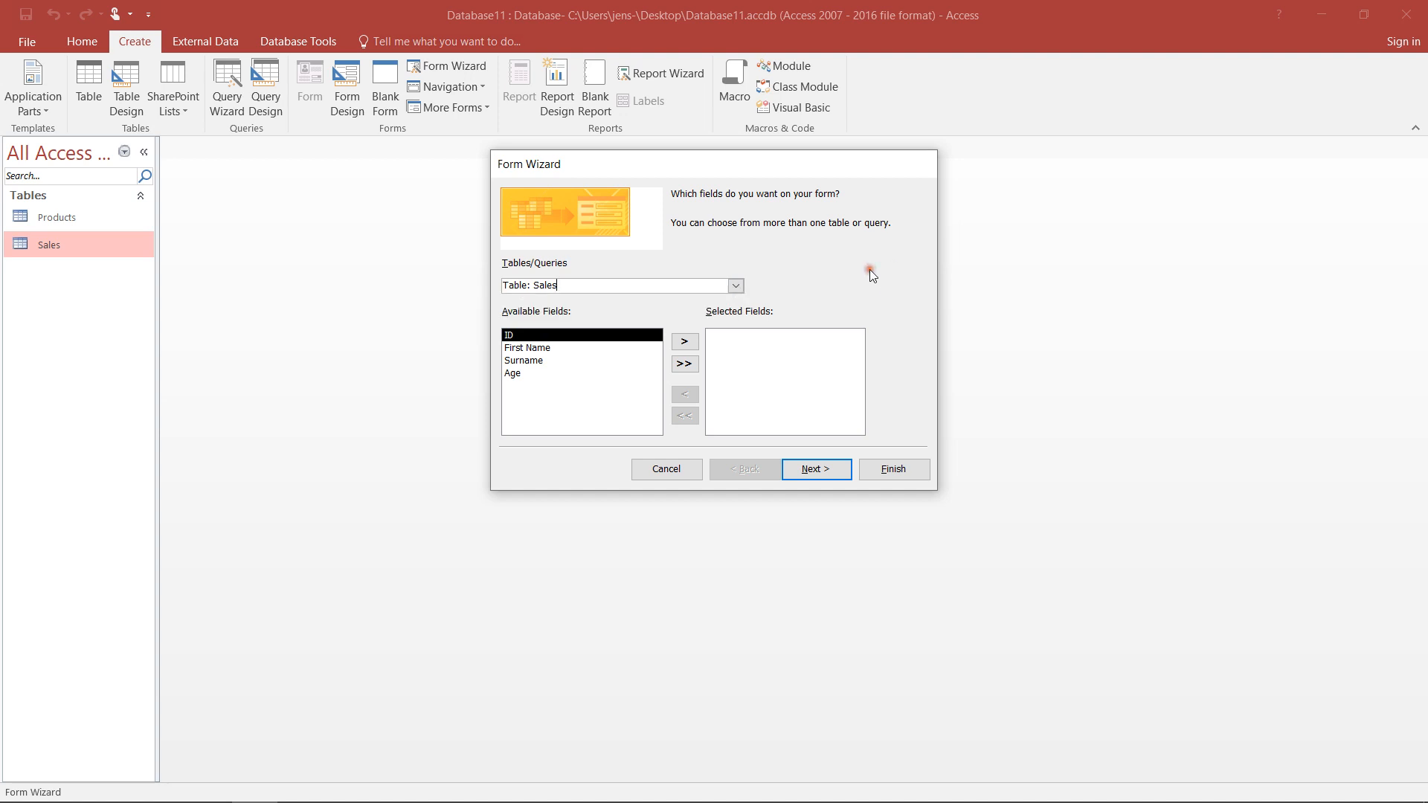
{"action": "left_click", "coordinate": [516, 347]}
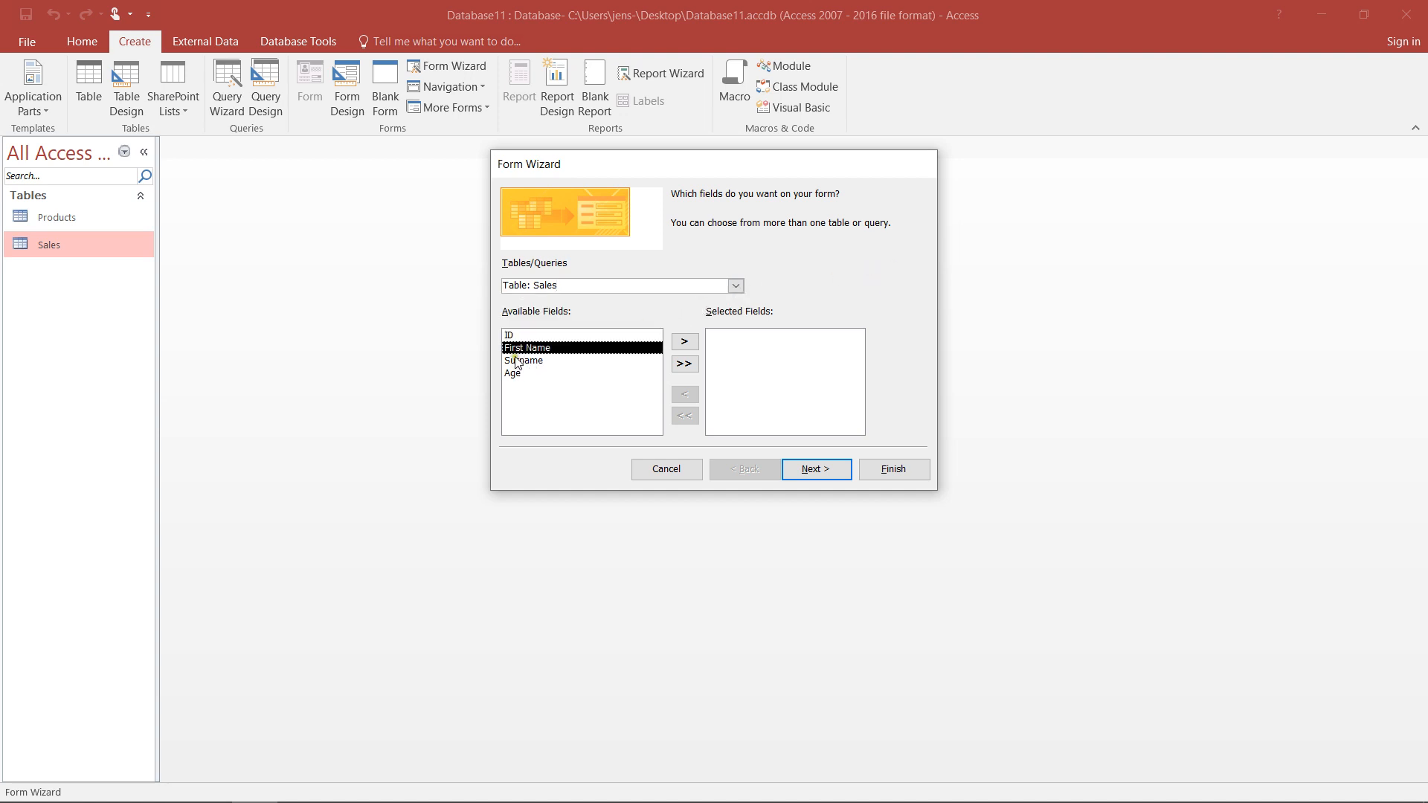
{"action": "left_click", "coordinate": [684, 341]}
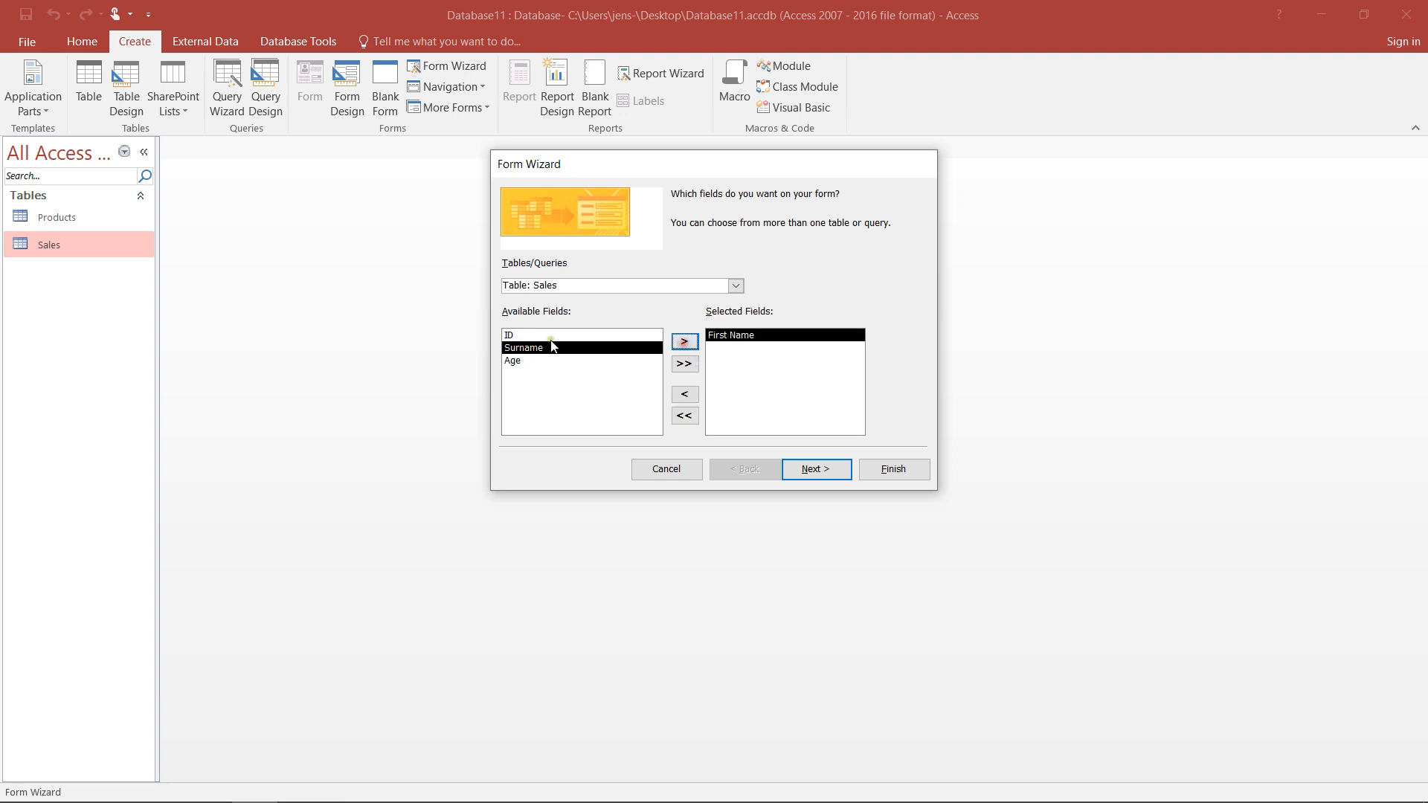
{"action": "left_click", "coordinate": [684, 342]}
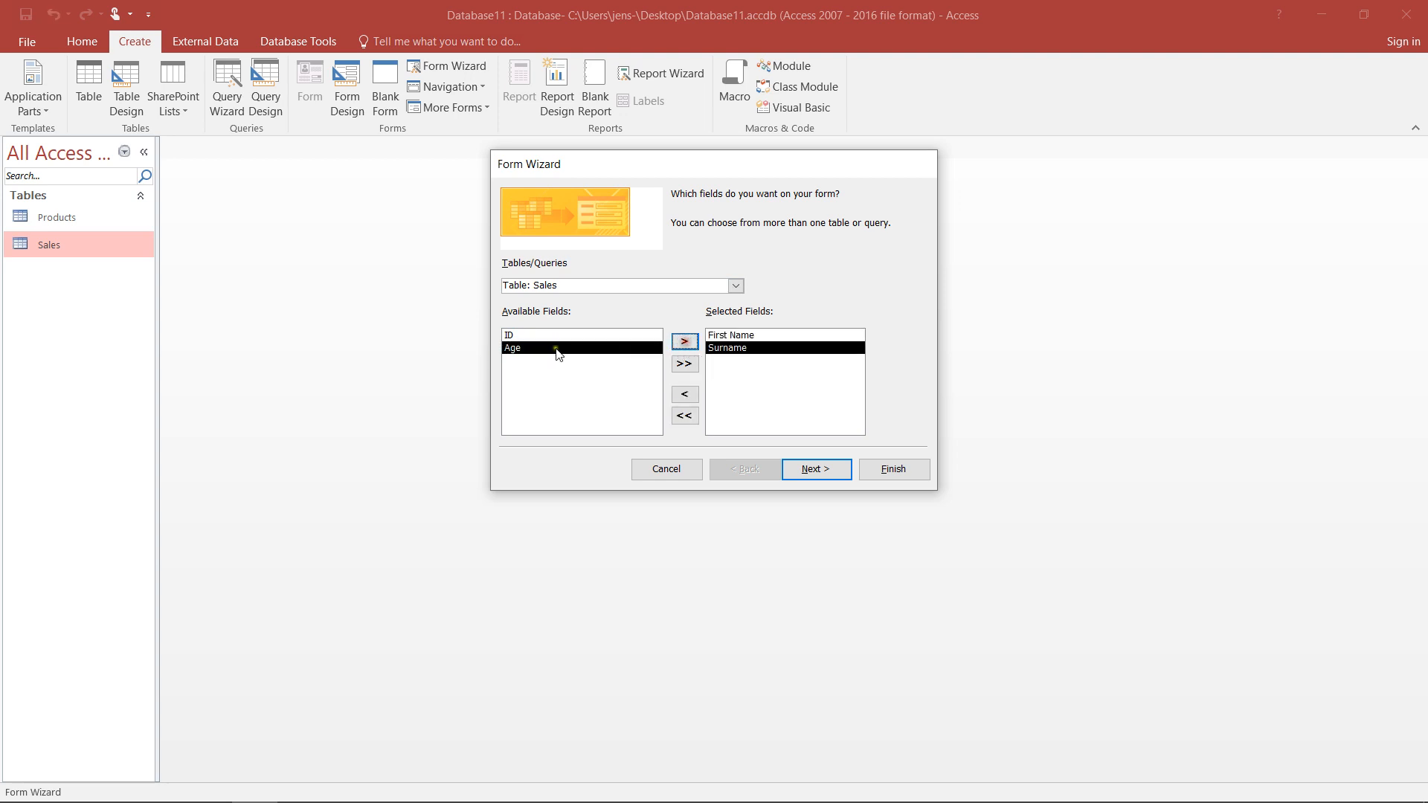
{"action": "left_click", "coordinate": [684, 342]}
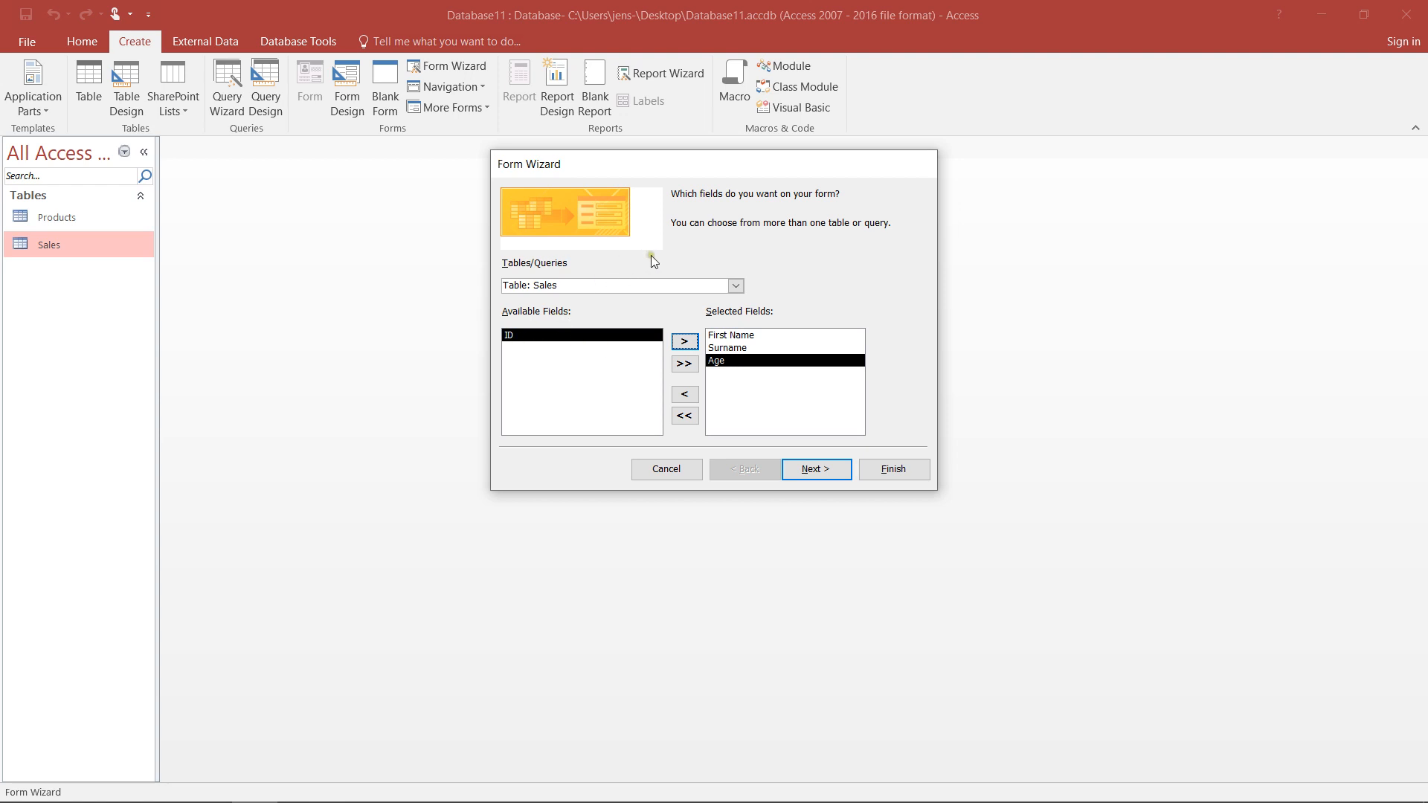
Look at the fields the Products table offers for the form and return to the Sales table.
{"action": "left_click", "coordinate": [695, 287]}
{"action": "left_click", "coordinate": [735, 286]}
{"action": "left_click", "coordinate": [675, 297]}
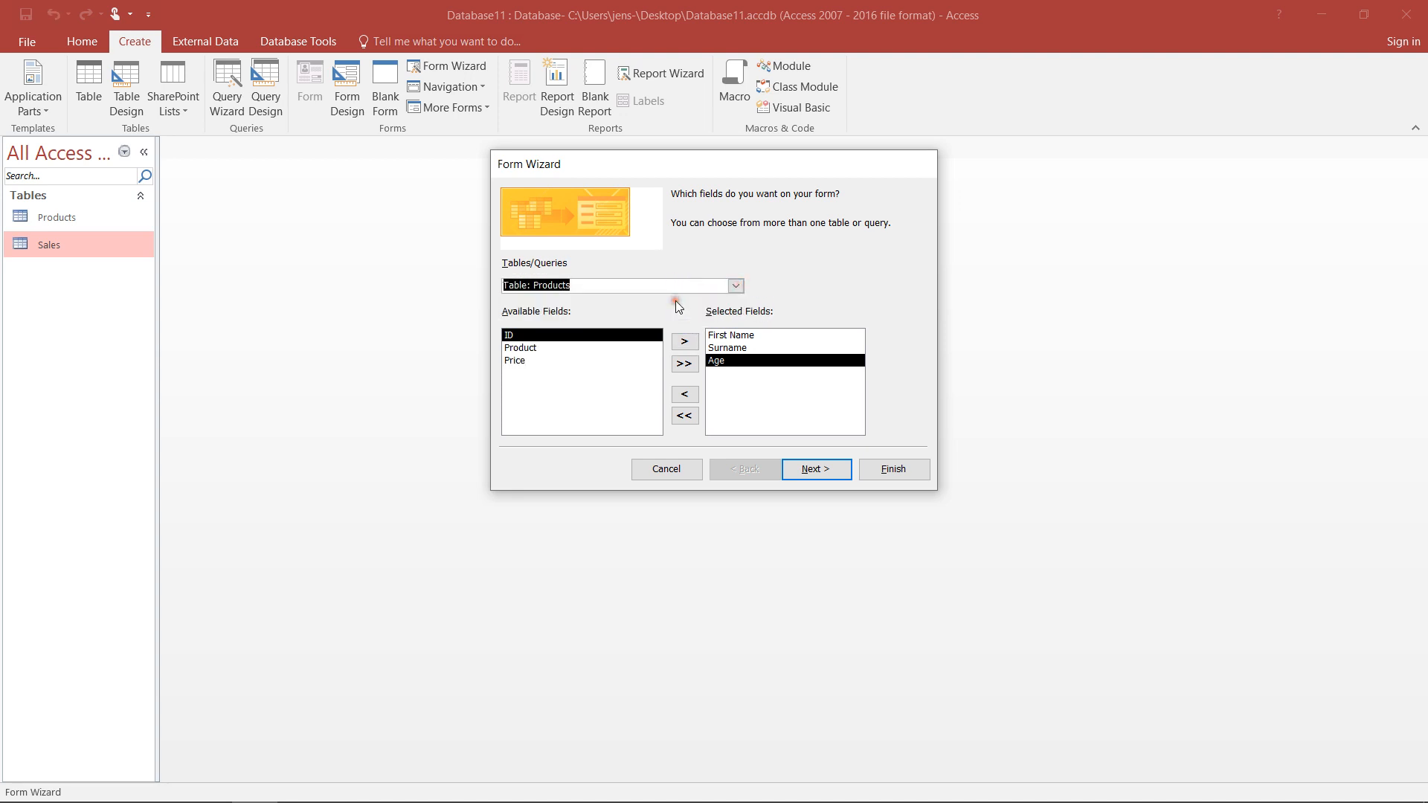
{"action": "left_click", "coordinate": [524, 347]}
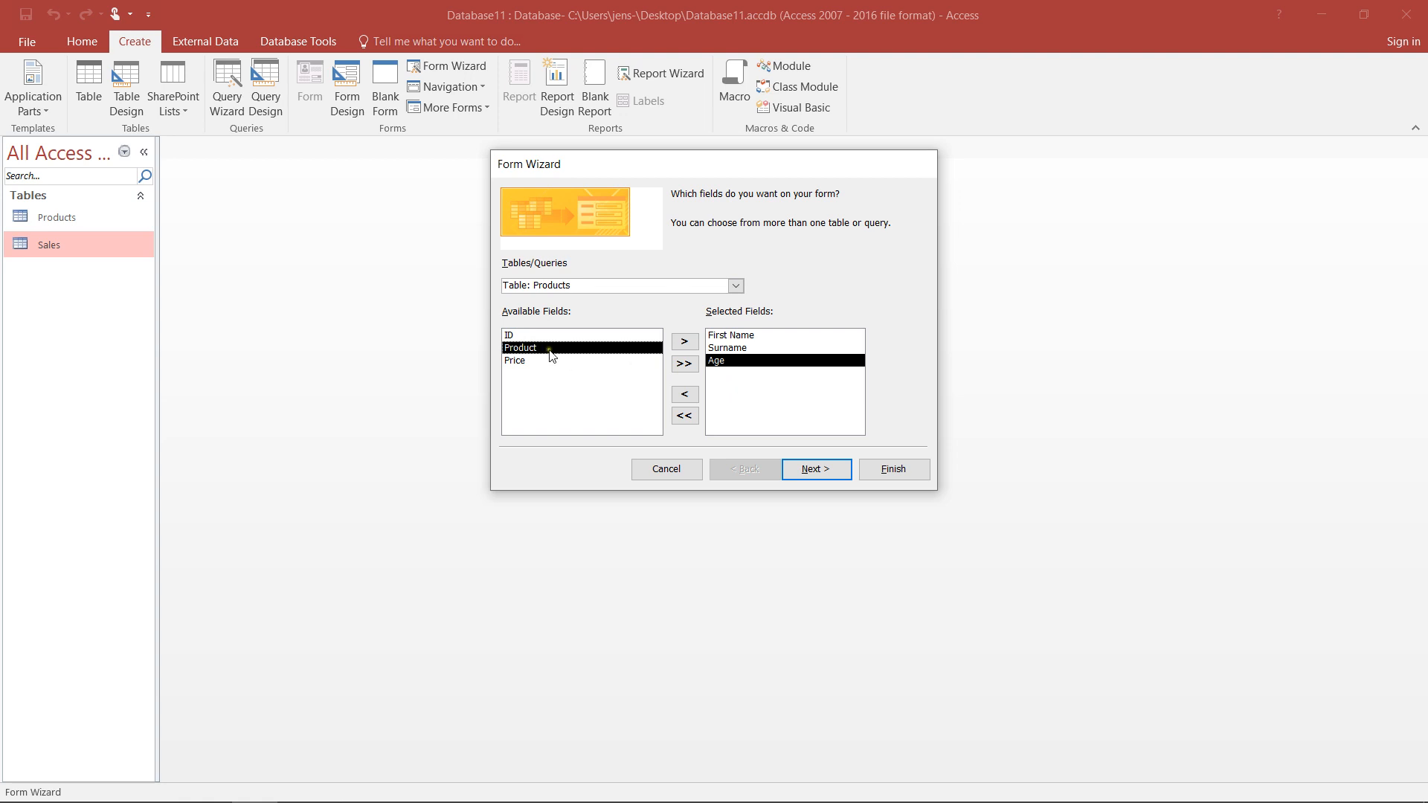
{"action": "left_click", "coordinate": [736, 285]}
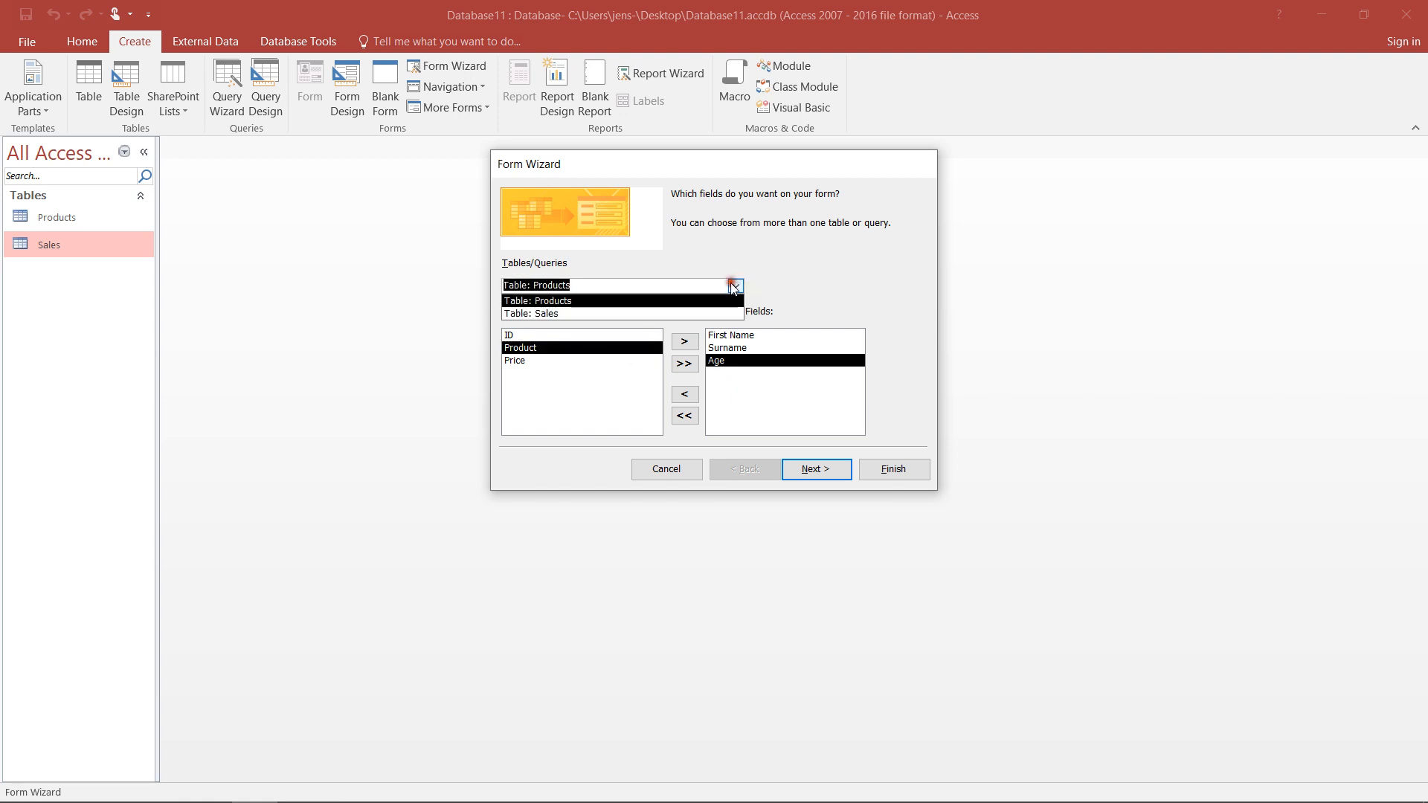
{"action": "left_click", "coordinate": [626, 314]}
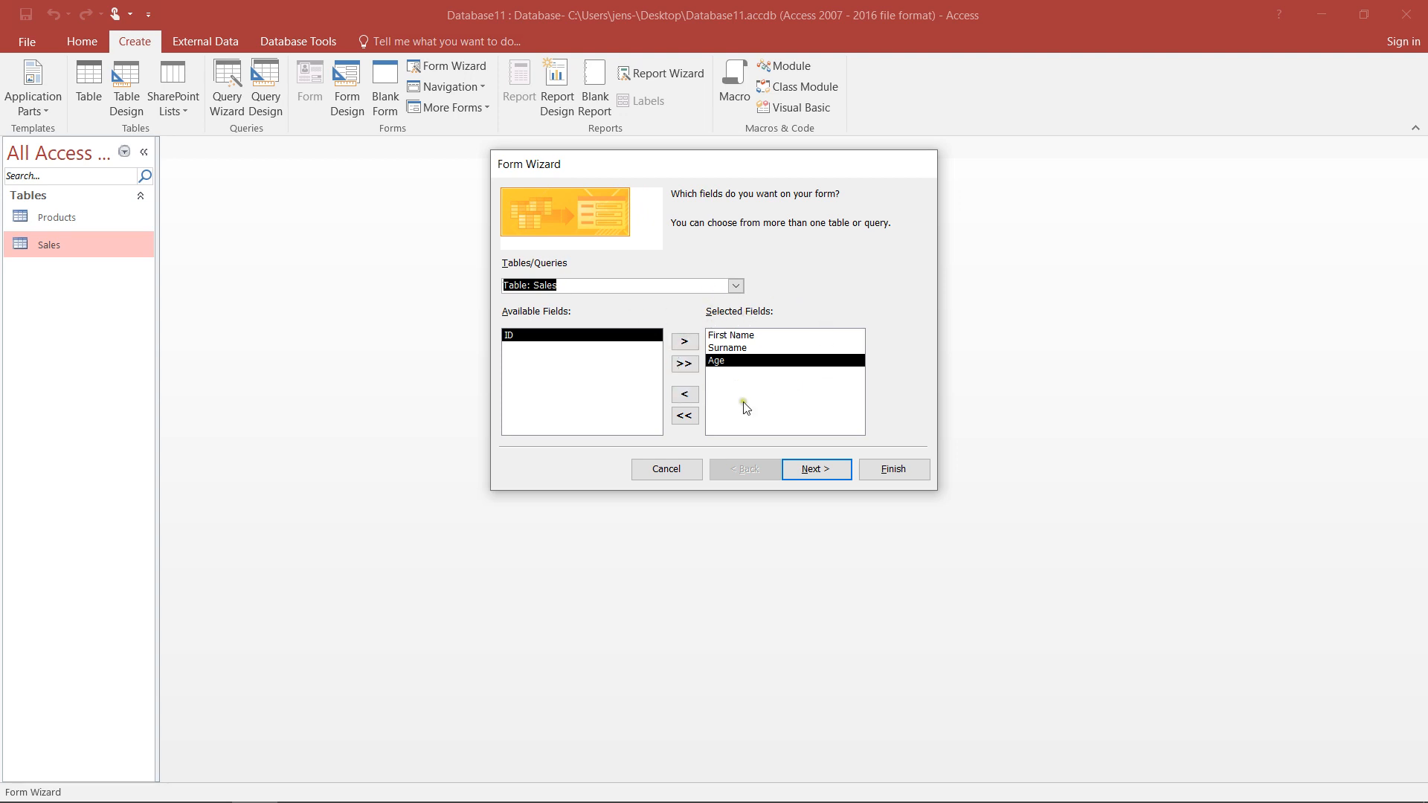
Preview the Tabular, Datasheet and Justified layouts and choose the Columnar layout for the form.
{"action": "left_click", "coordinate": [806, 469]}
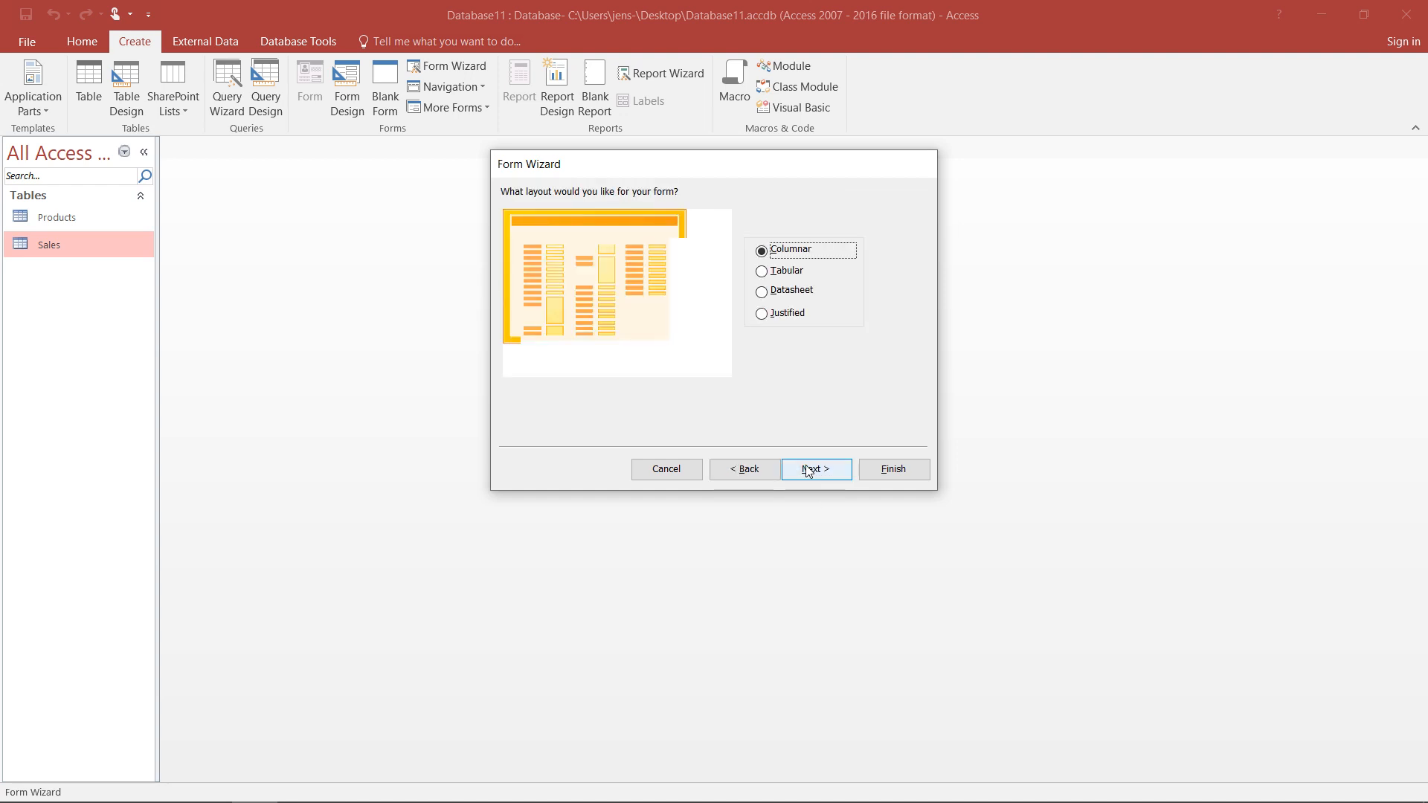
{"action": "left_click", "coordinate": [766, 271]}
{"action": "left_click", "coordinate": [774, 291]}
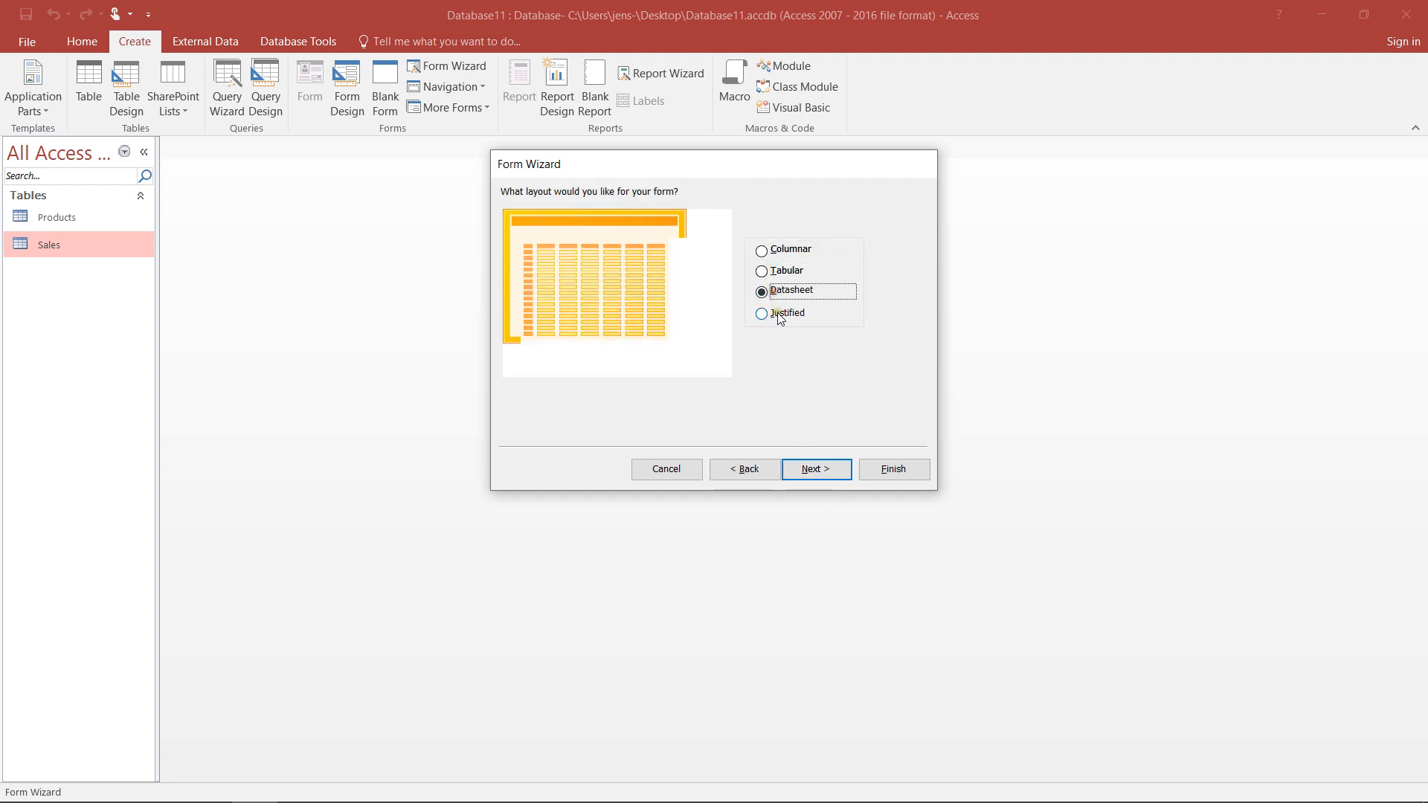
{"action": "left_click", "coordinate": [777, 313]}
{"action": "left_click", "coordinate": [766, 251]}
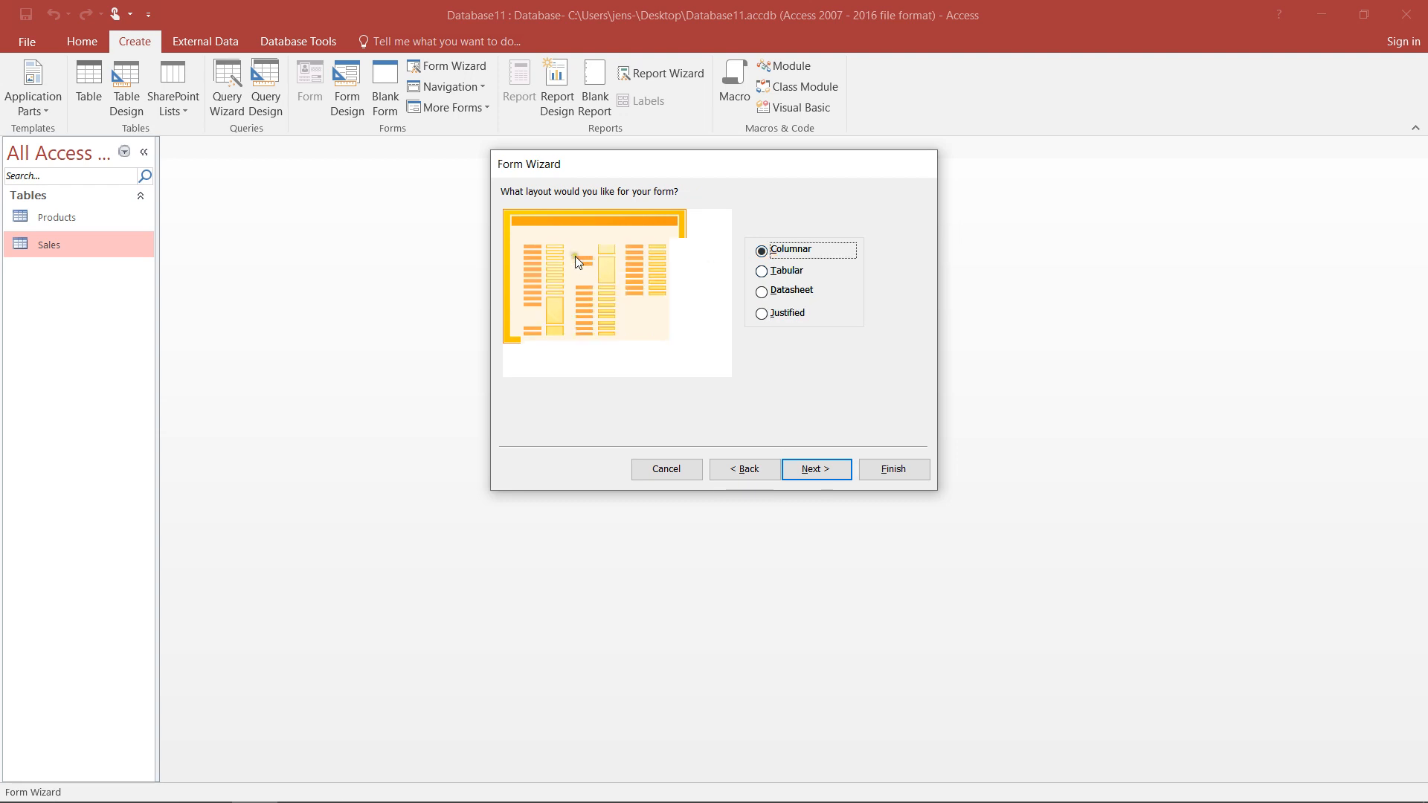
{"action": "left_click", "coordinate": [786, 271]}
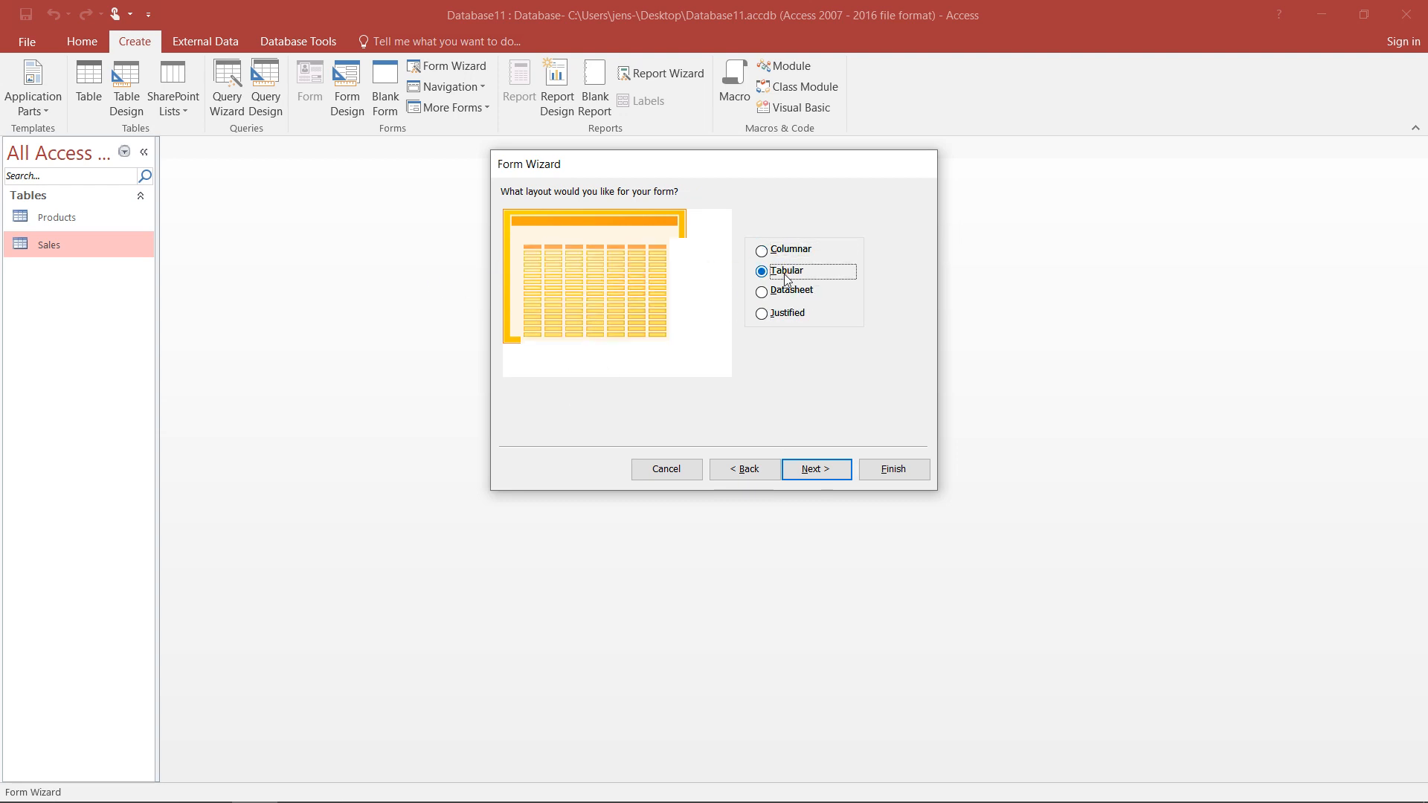
{"action": "left_click", "coordinate": [789, 291]}
{"action": "left_click", "coordinate": [788, 313]}
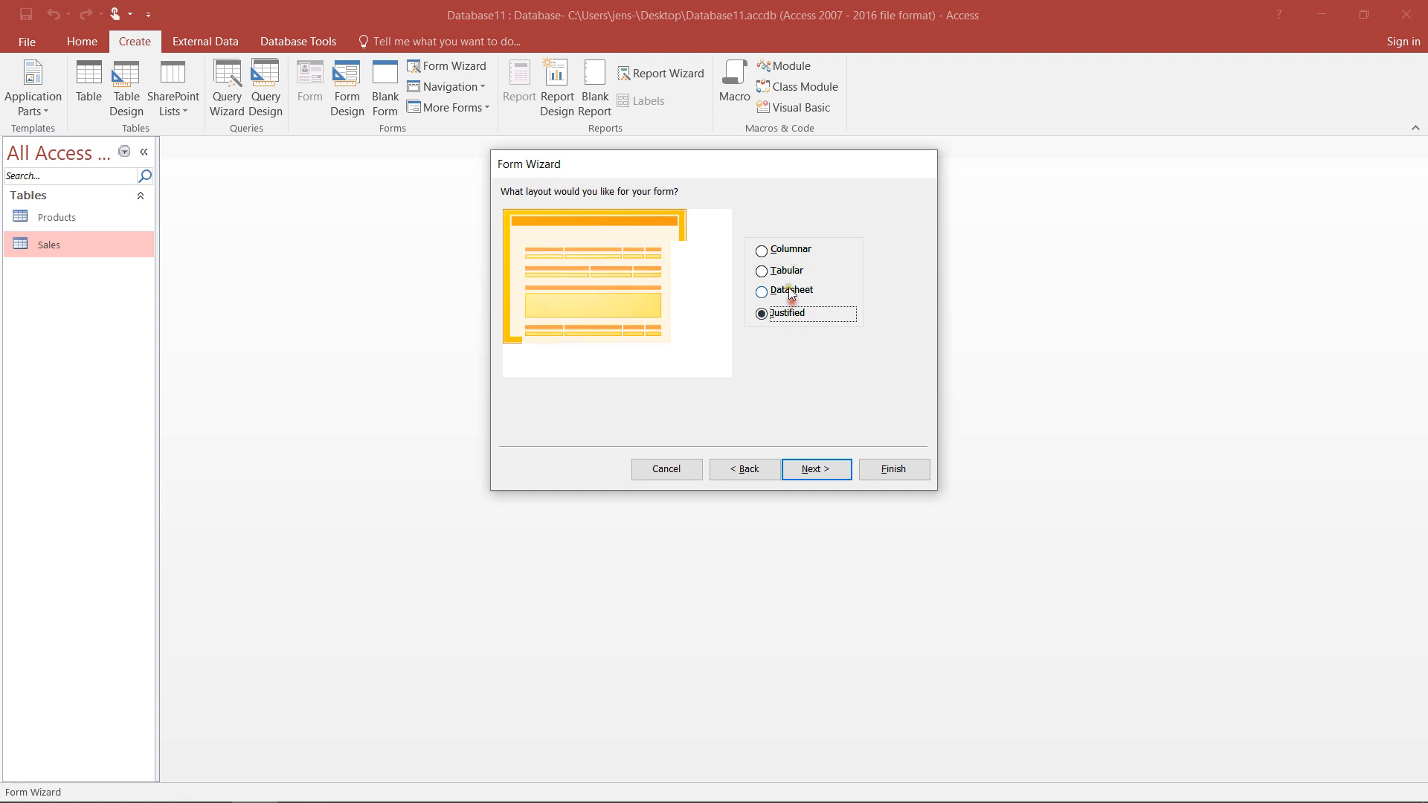
{"action": "left_click", "coordinate": [791, 292]}
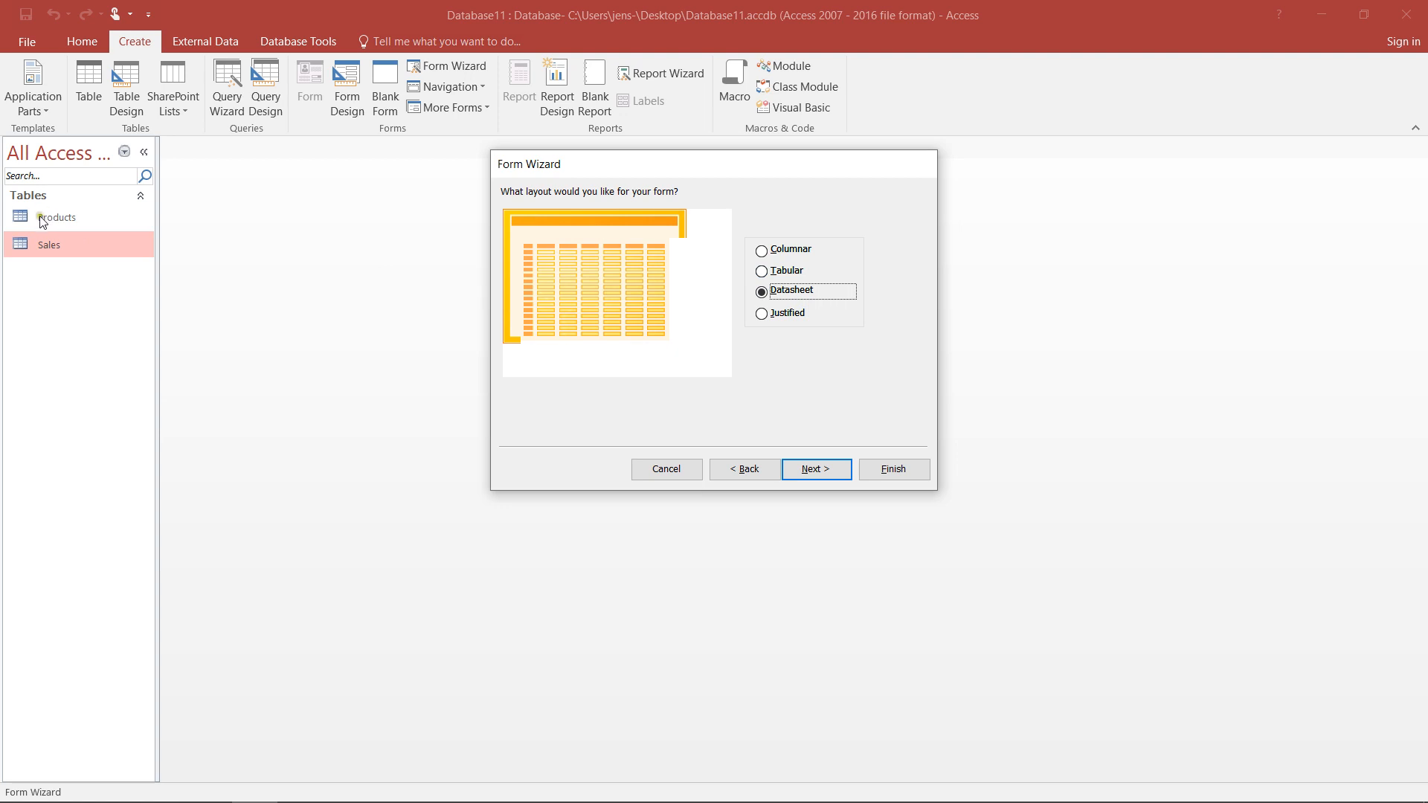
{"action": "left_click", "coordinate": [770, 318]}
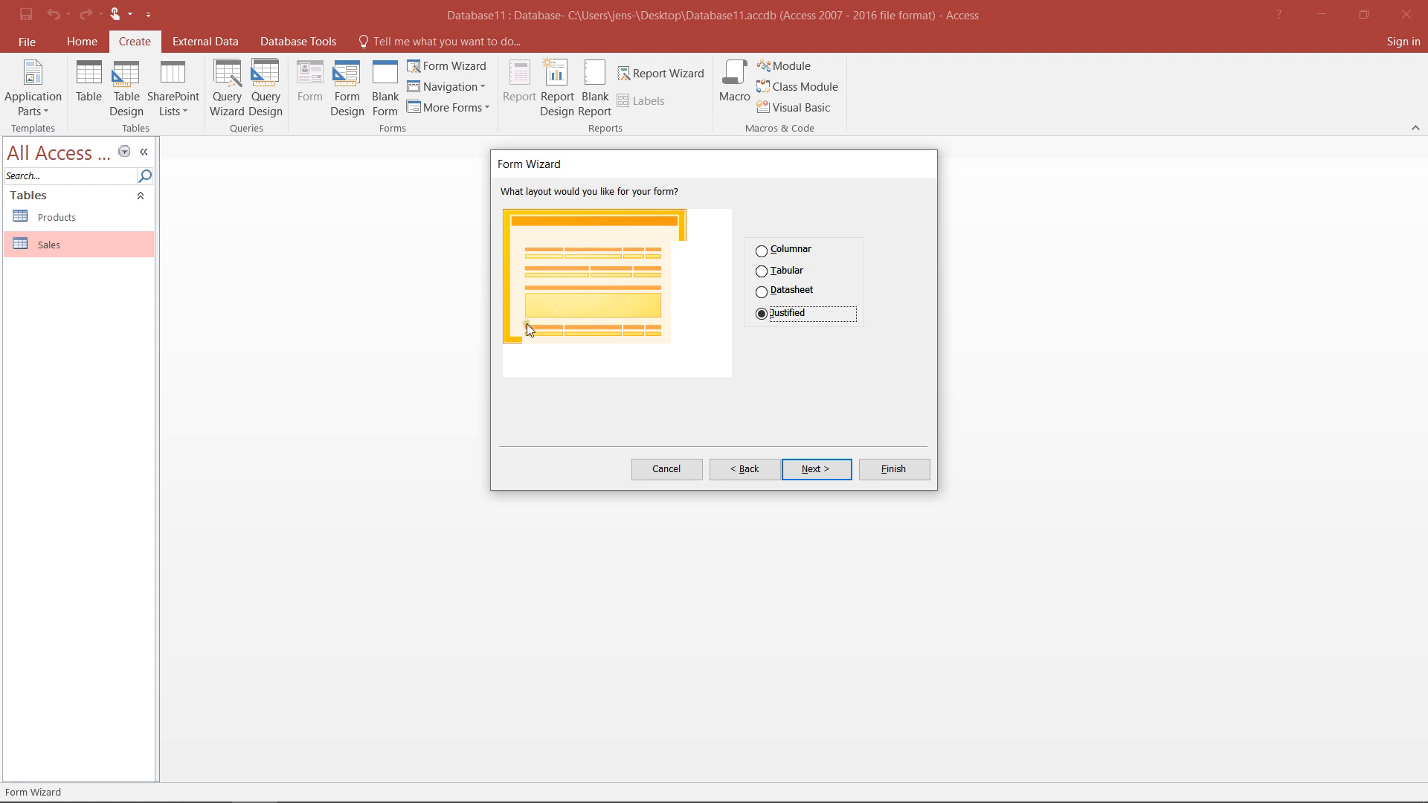
{"action": "left_click", "coordinate": [783, 256]}
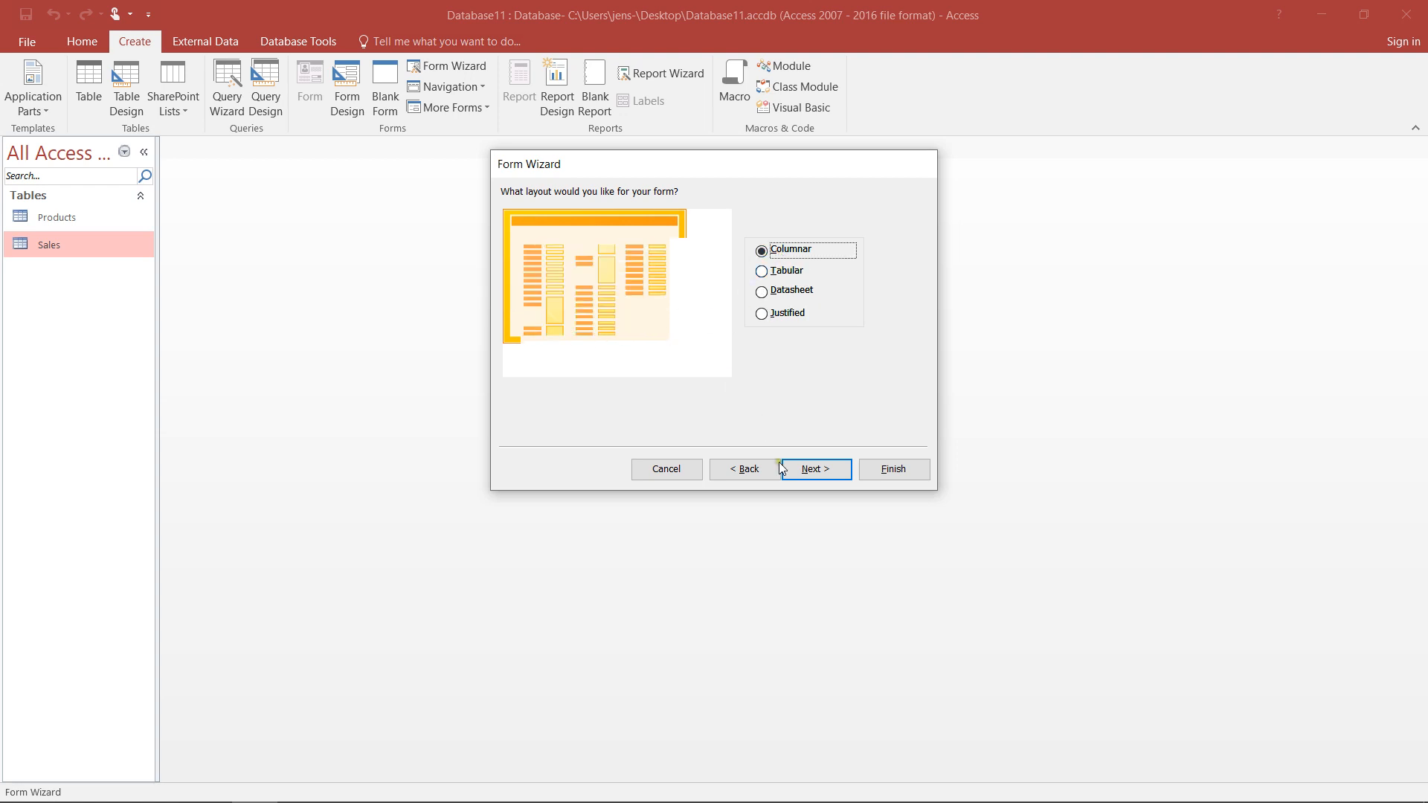
{"action": "left_click", "coordinate": [829, 470]}
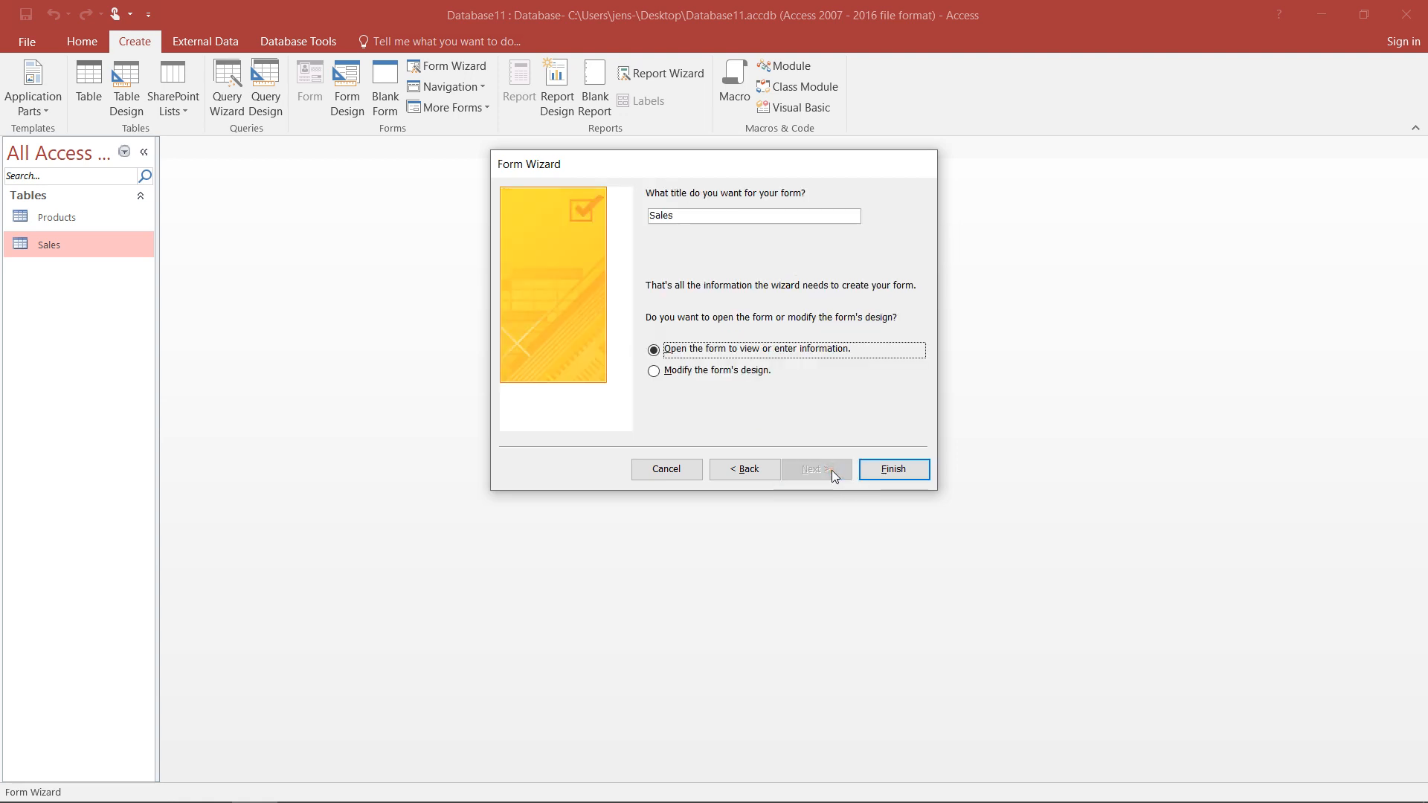
Title the form "Sales Team Nice" and finish the wizard with the form opened for viewing and entering data.
{"action": "left_click_drag", "start_coordinate": [718, 217], "coordinate": [617, 220]}
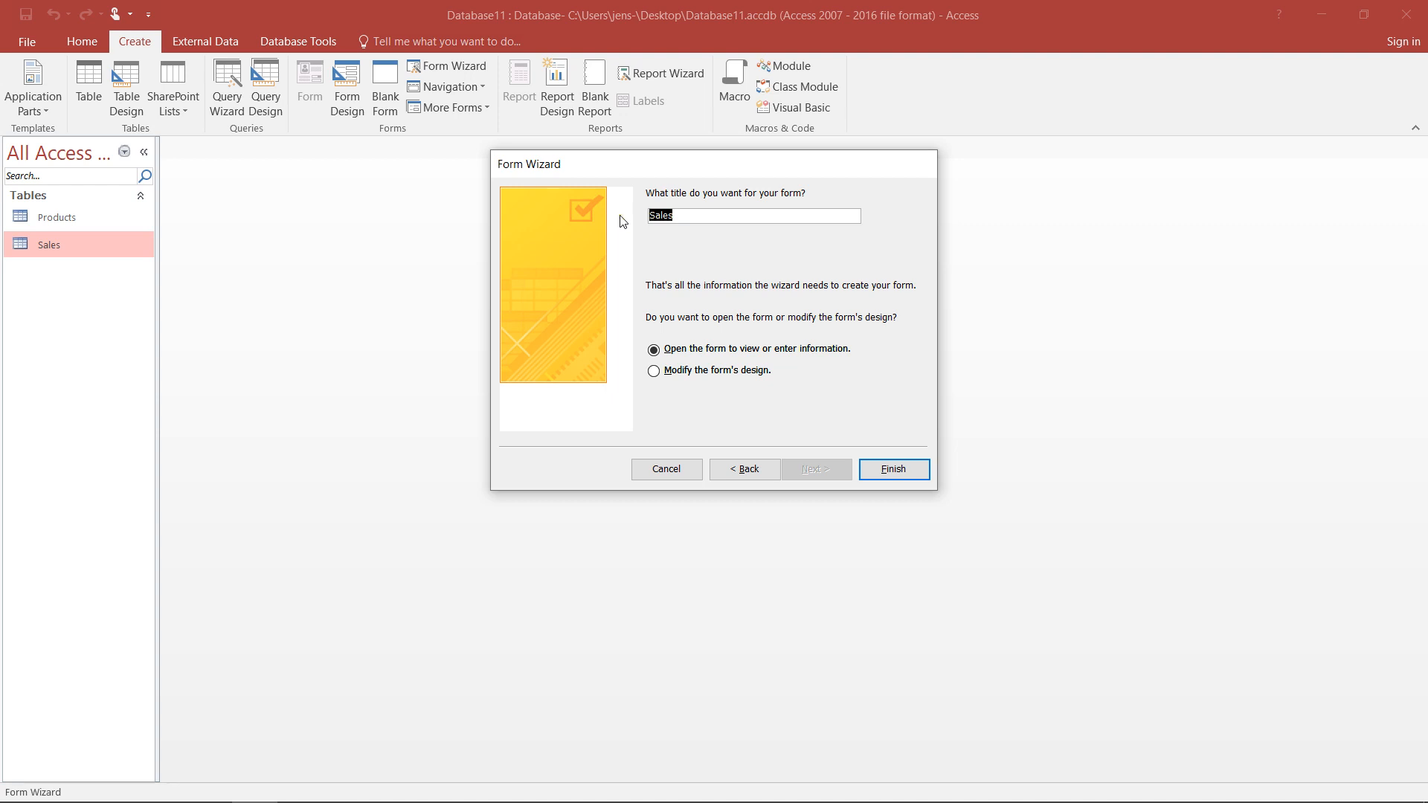
{"action": "type", "text": "Sale"}
{"action": "left_click", "coordinate": [893, 467]}
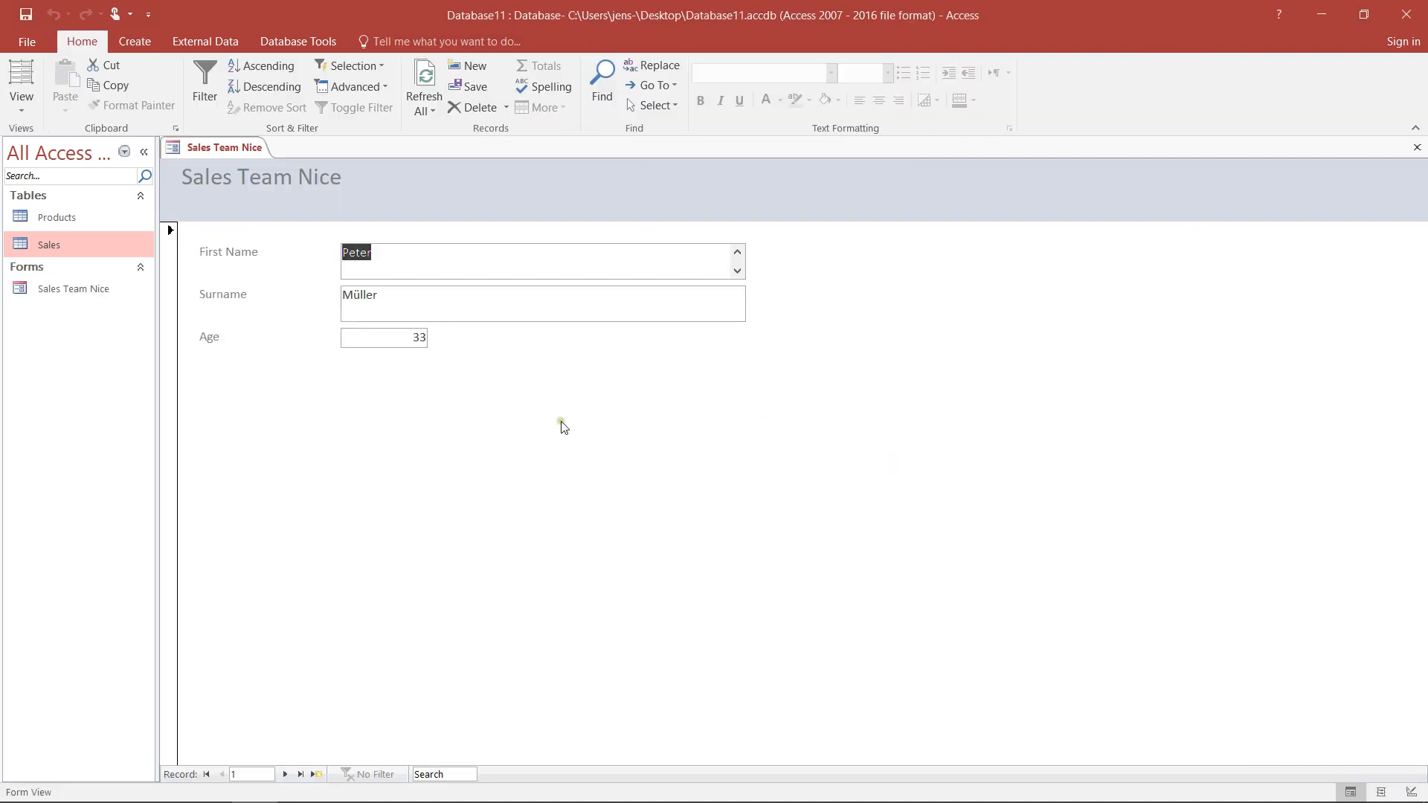
Step back and forth through the existing records in the Sales Team Nice form.
{"action": "left_click", "coordinate": [713, 260]}
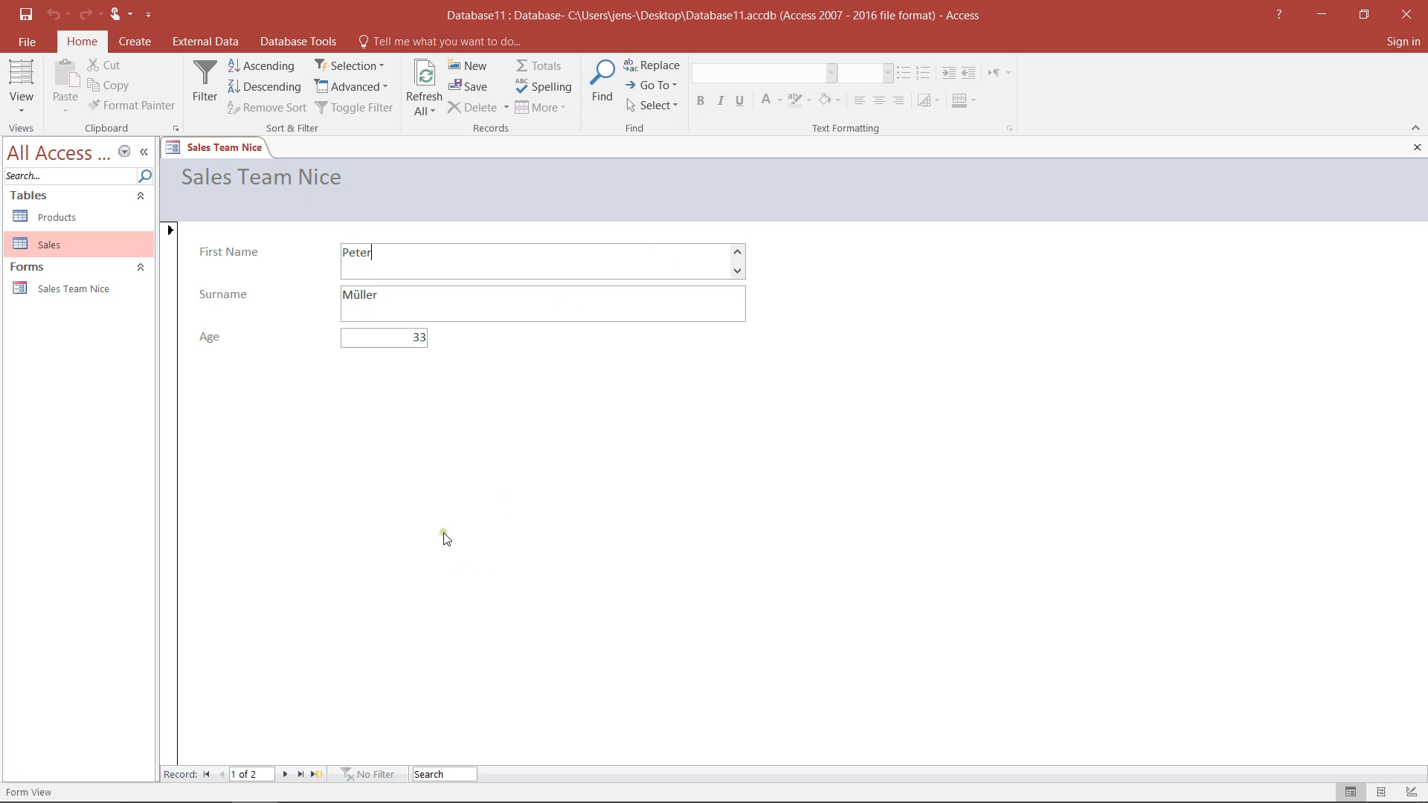
{"action": "left_click", "coordinate": [285, 775]}
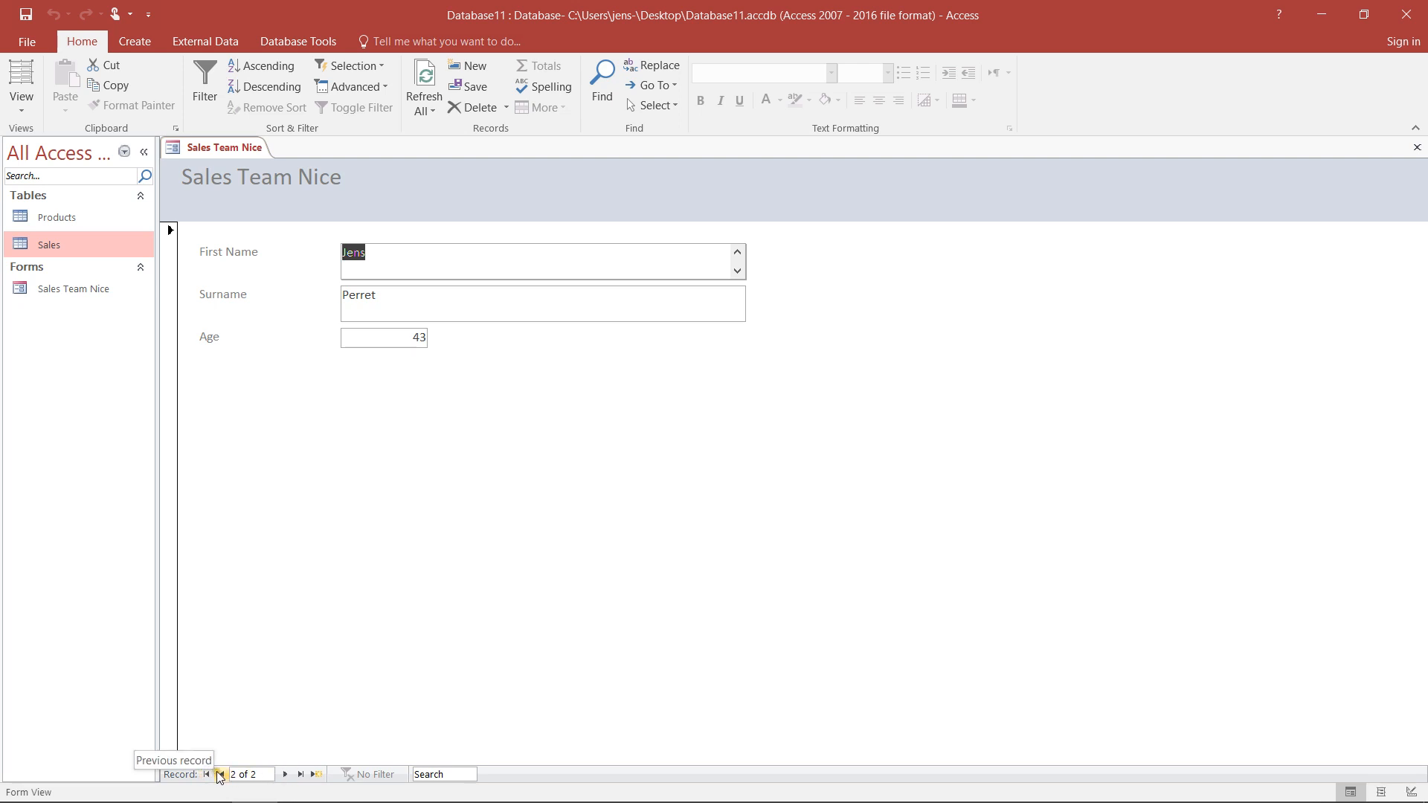
{"action": "left_click", "coordinate": [205, 775]}
{"action": "left_click", "coordinate": [285, 775]}
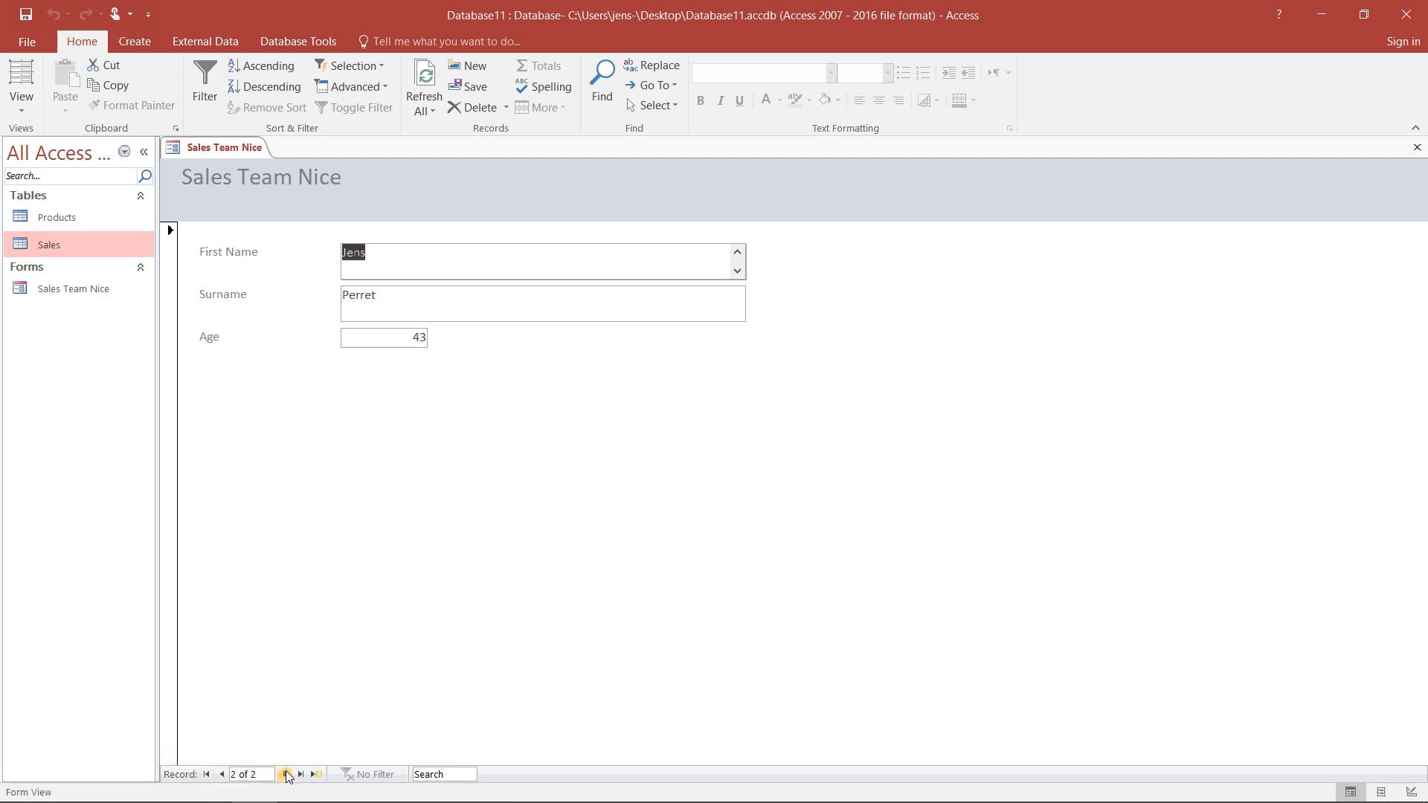
Add a new record through the form, entering the person's first name and surname and an age of 32.
{"action": "left_click", "coordinate": [285, 774]}
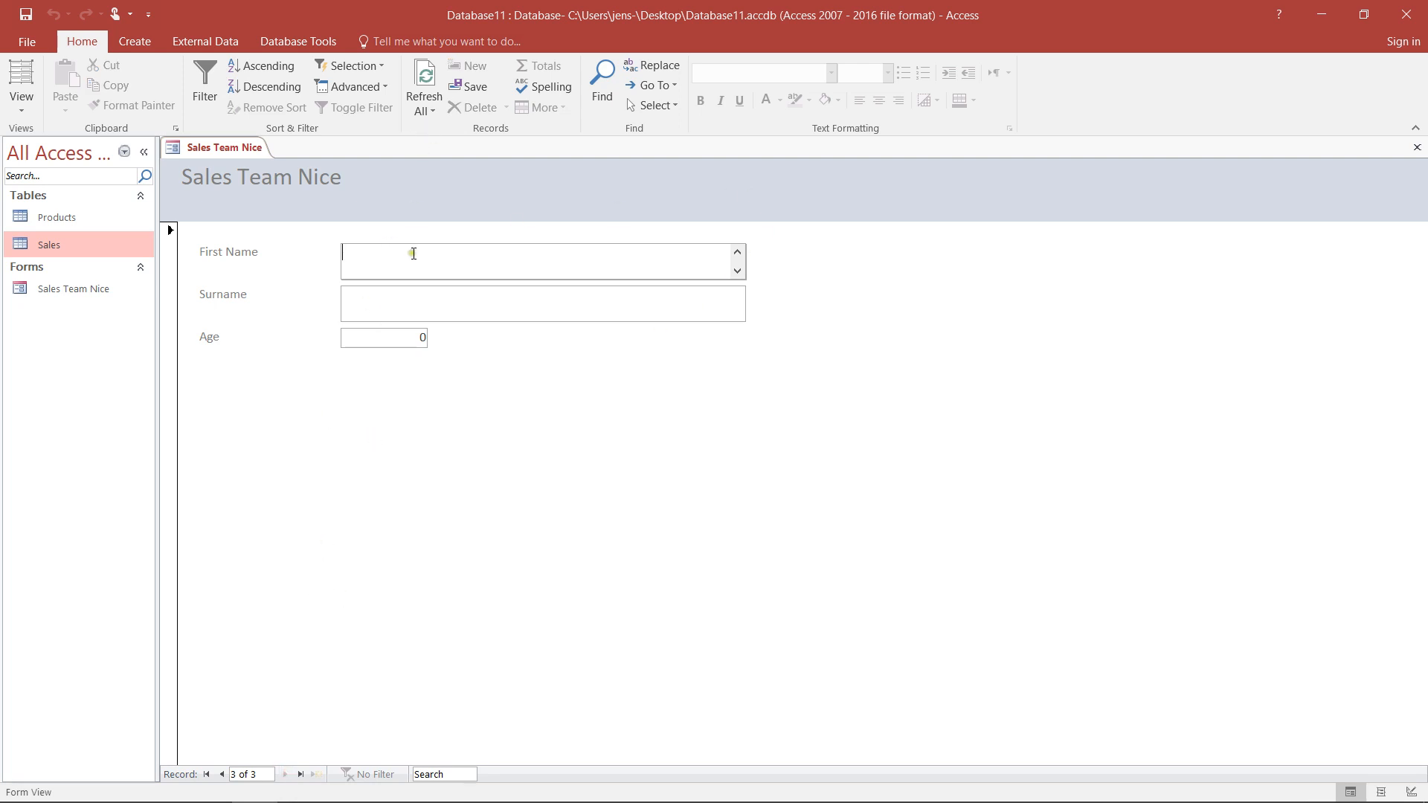
{"action": "type", "text": "Hans"}
{"action": "key", "text": "Tab"}
{"action": "type", "text": "M"}
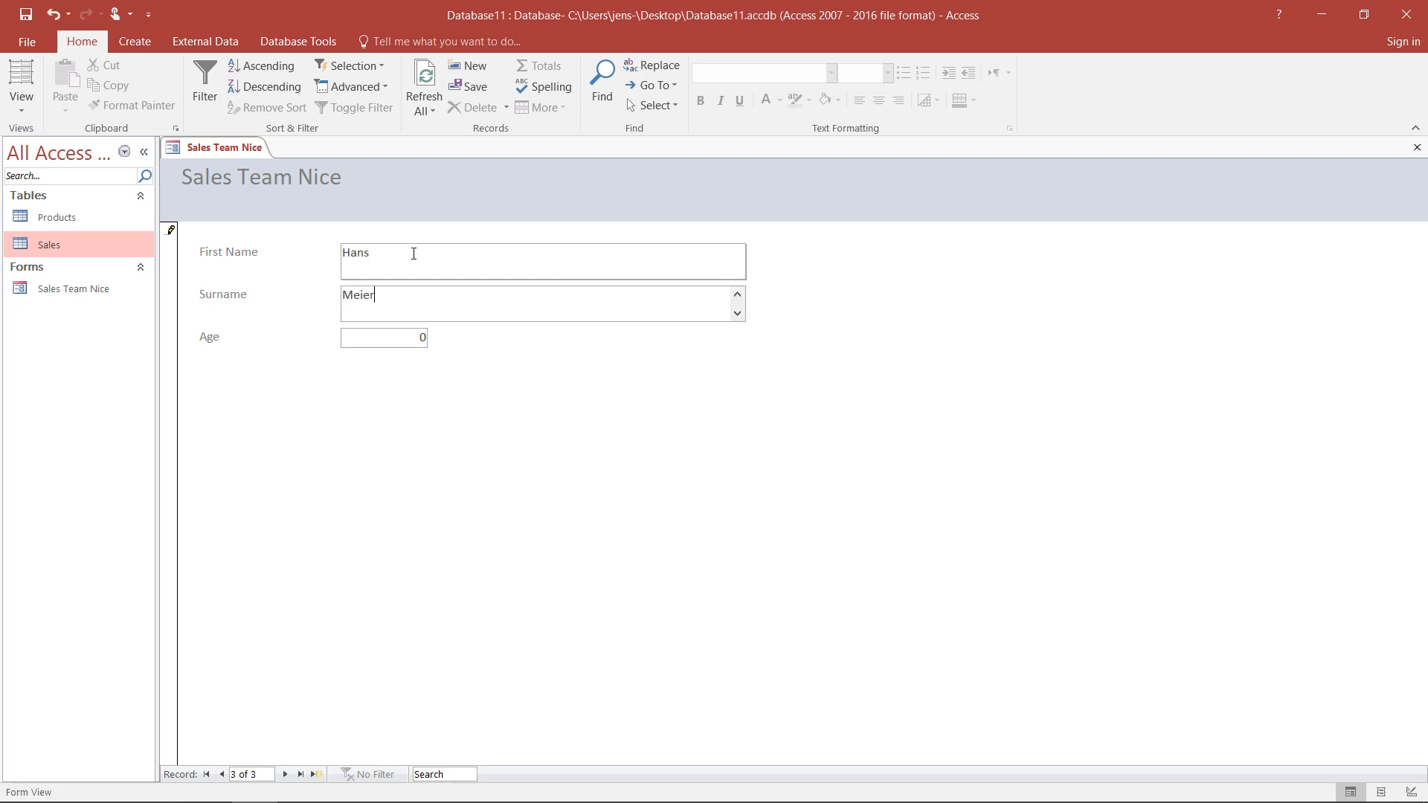
{"action": "key", "text": "Tab"}
{"action": "type", "text": "32"}
{"action": "left_click", "coordinate": [287, 774]}
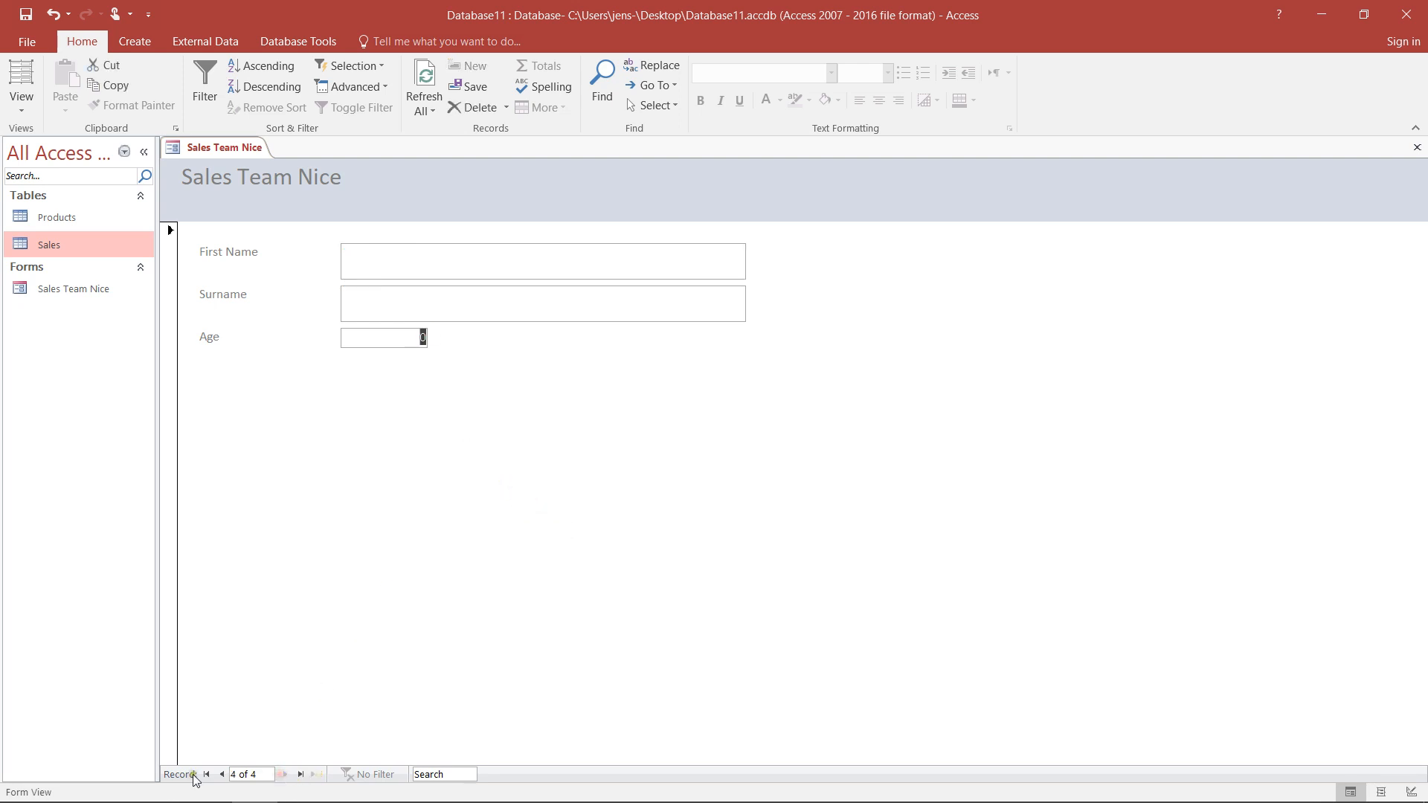
Page back through the form's records, close the form and check the Sales table for the new entry.
{"action": "left_click", "coordinate": [222, 774]}
{"action": "left_click", "coordinate": [223, 774]}
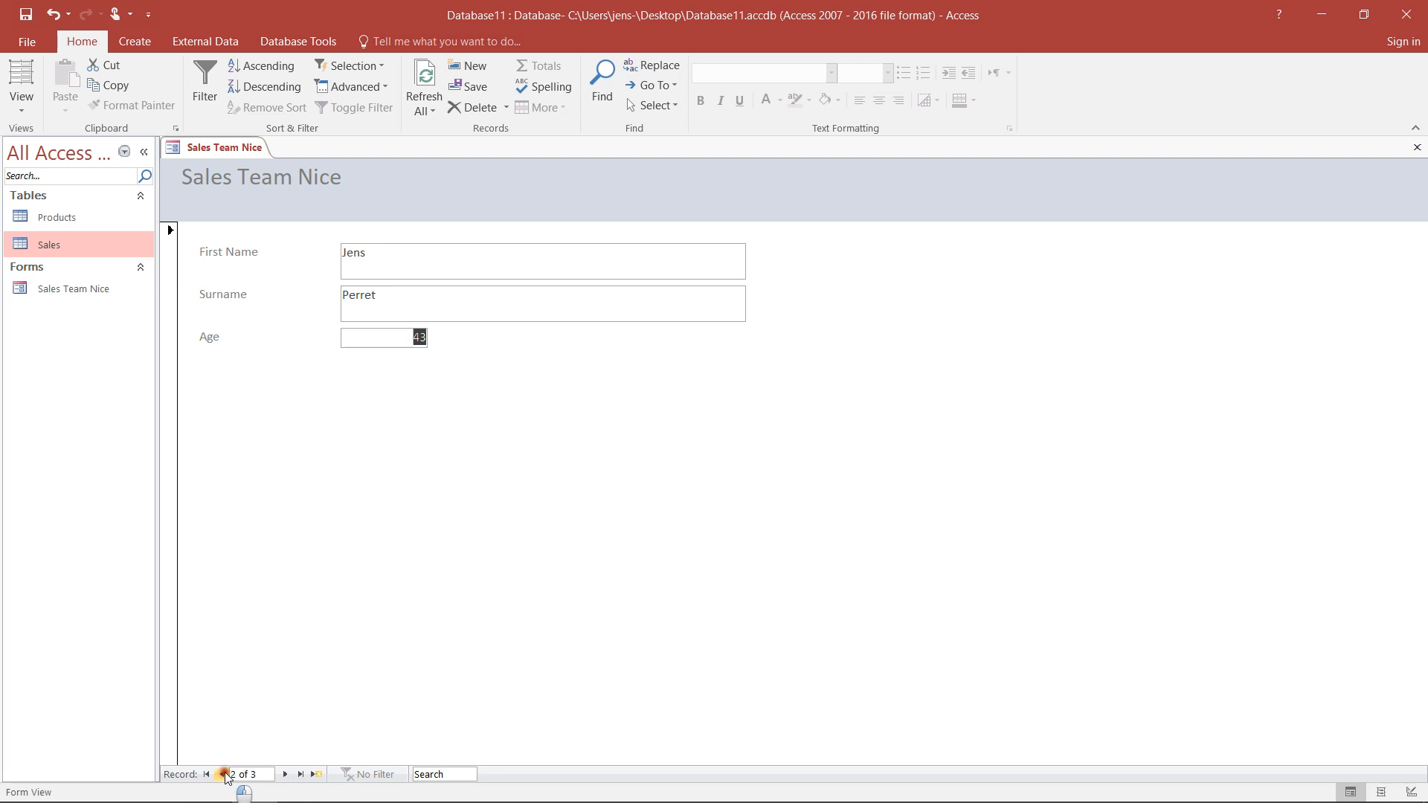
{"action": "left_click", "coordinate": [223, 774]}
{"action": "left_click", "coordinate": [1417, 147]}
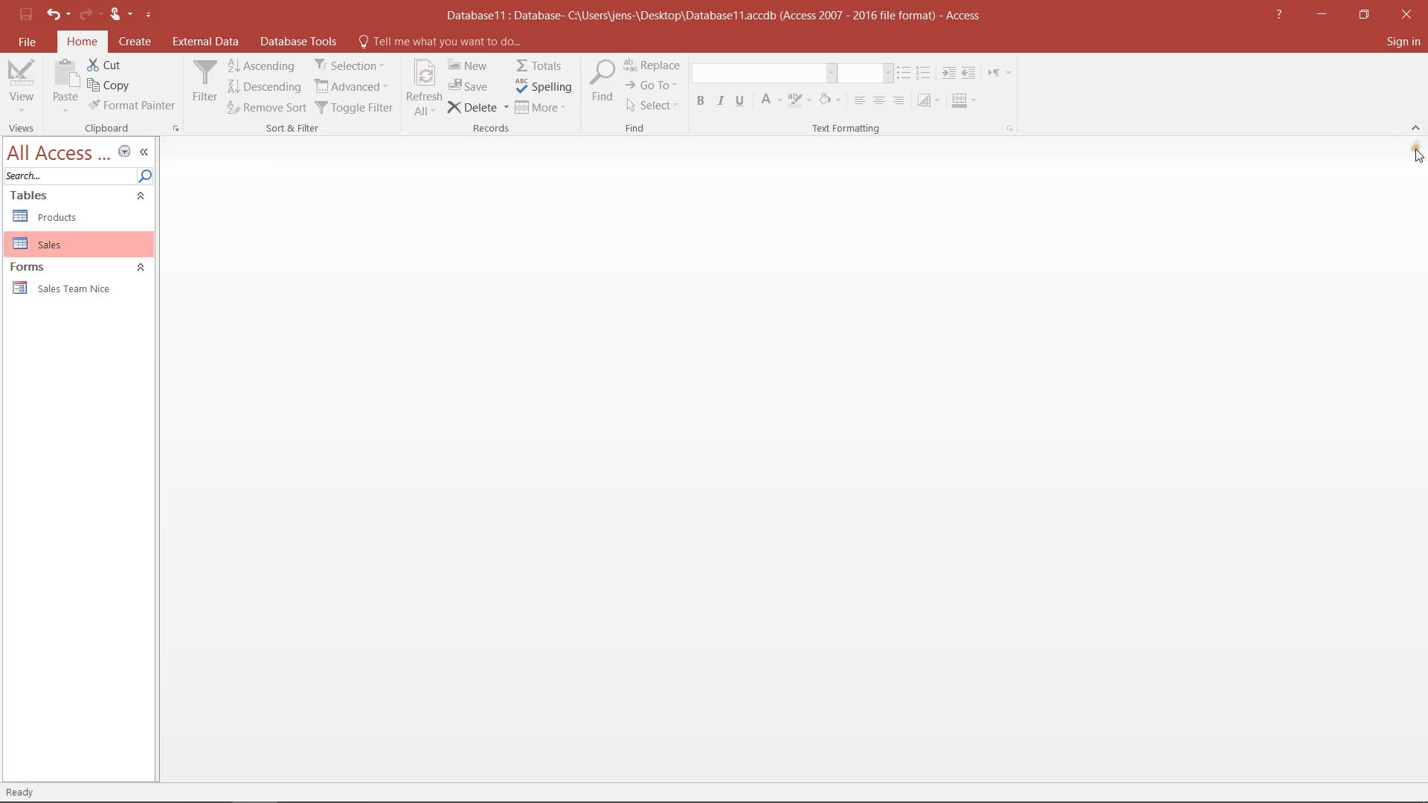
{"action": "double_click", "coordinate": [44, 247]}
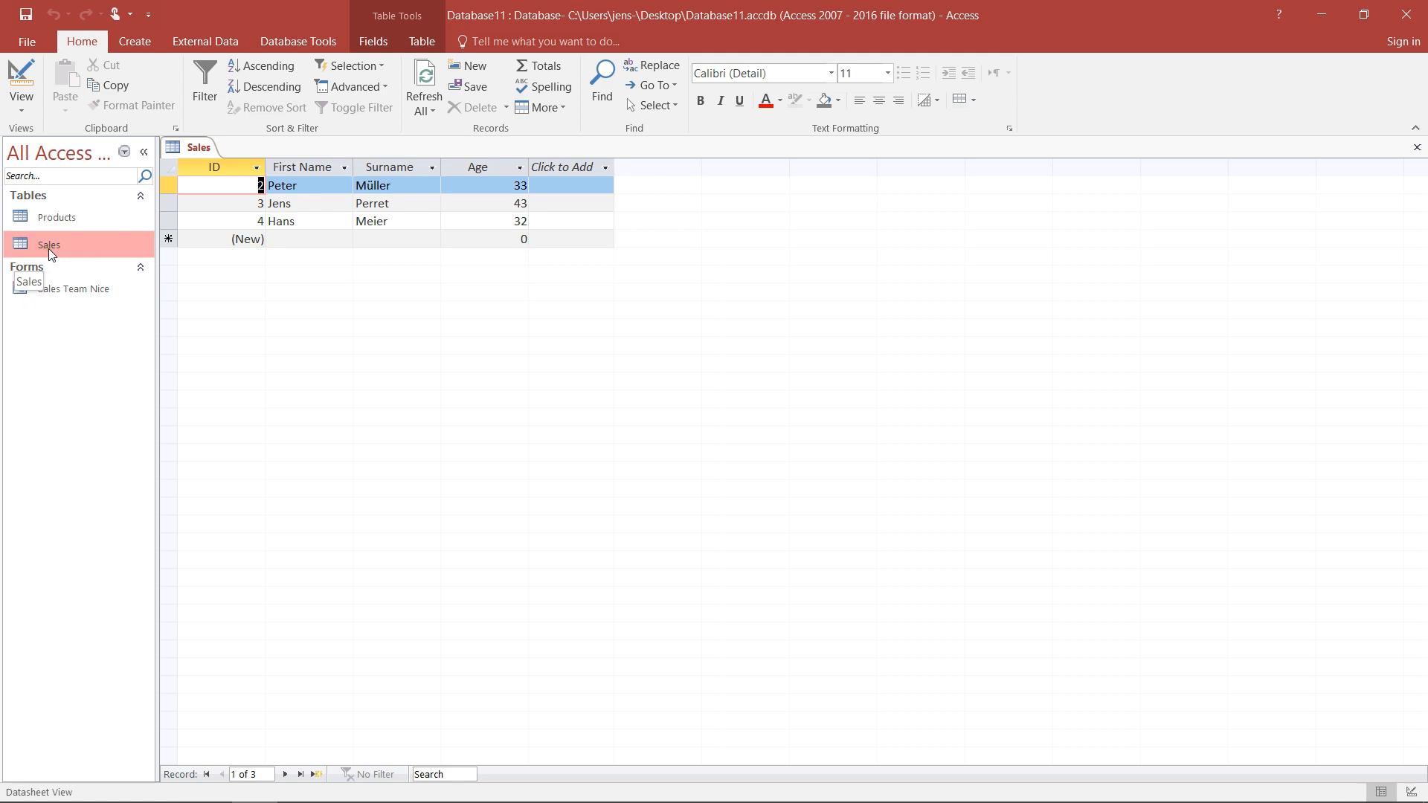
Open the Sales Team Nice form and switch it to Layout View.
{"action": "double_click", "coordinate": [85, 287]}
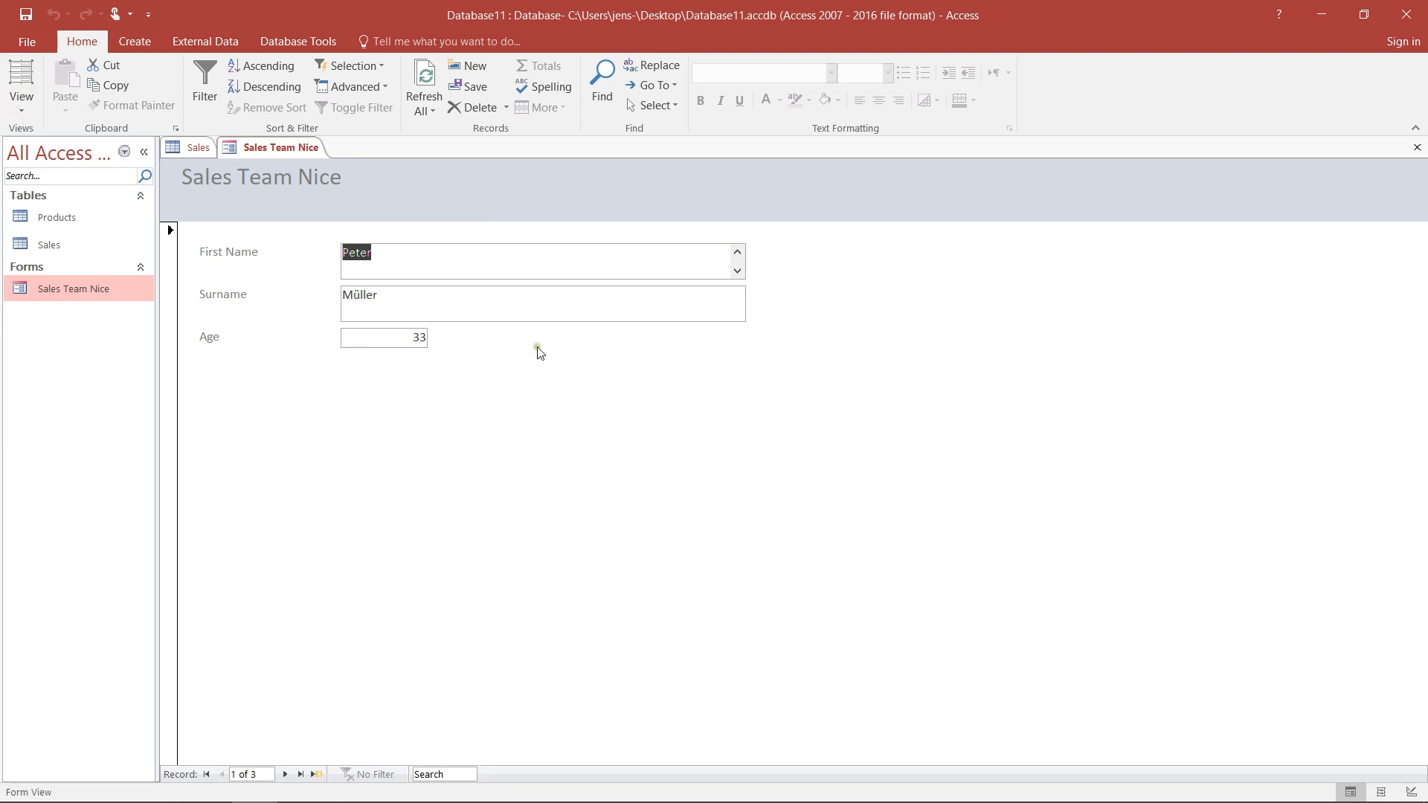
{"action": "left_click", "coordinate": [22, 111]}
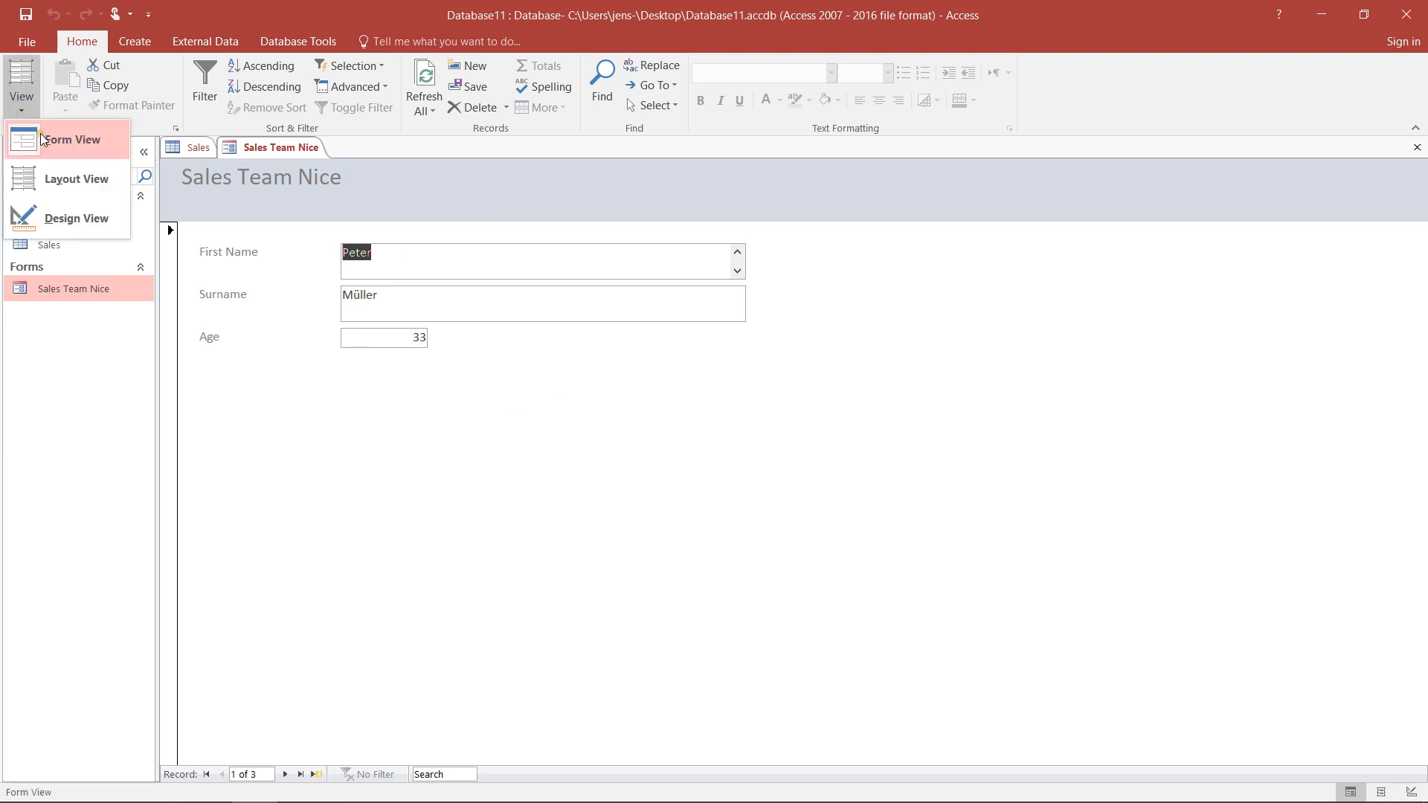
{"action": "left_click", "coordinate": [61, 185]}
{"action": "left_click", "coordinate": [624, 387]}
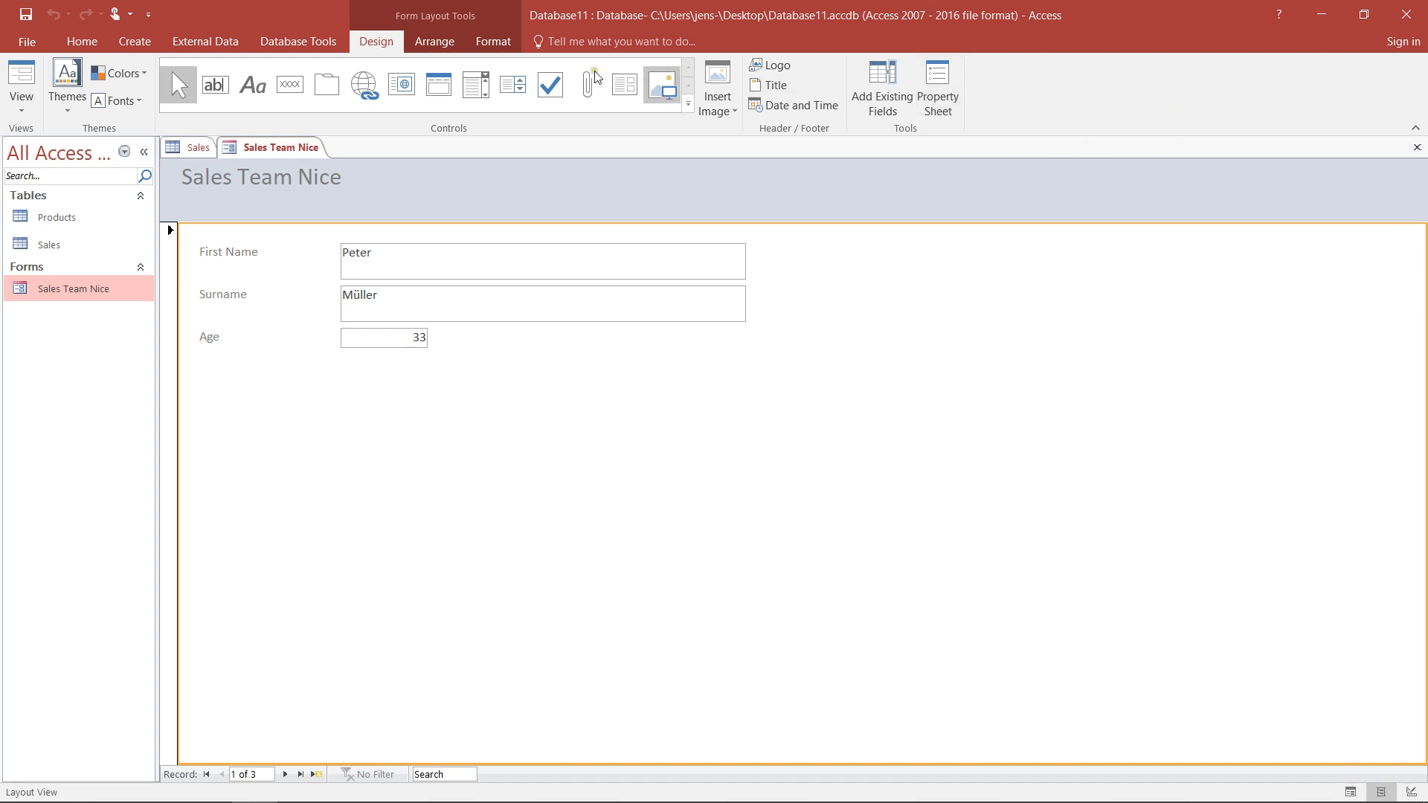
{"action": "left_click", "coordinate": [689, 104]}
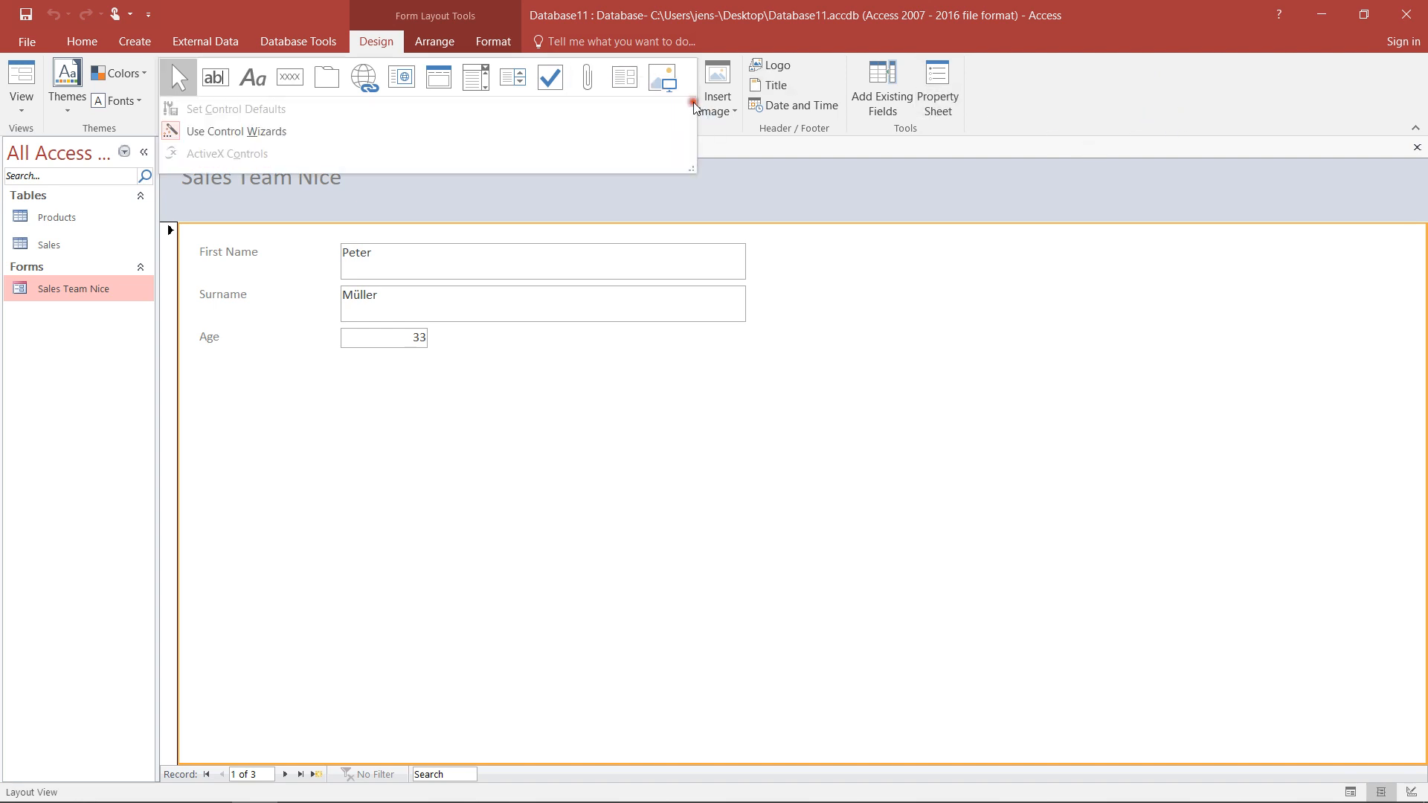
{"action": "left_click", "coordinate": [708, 9]}
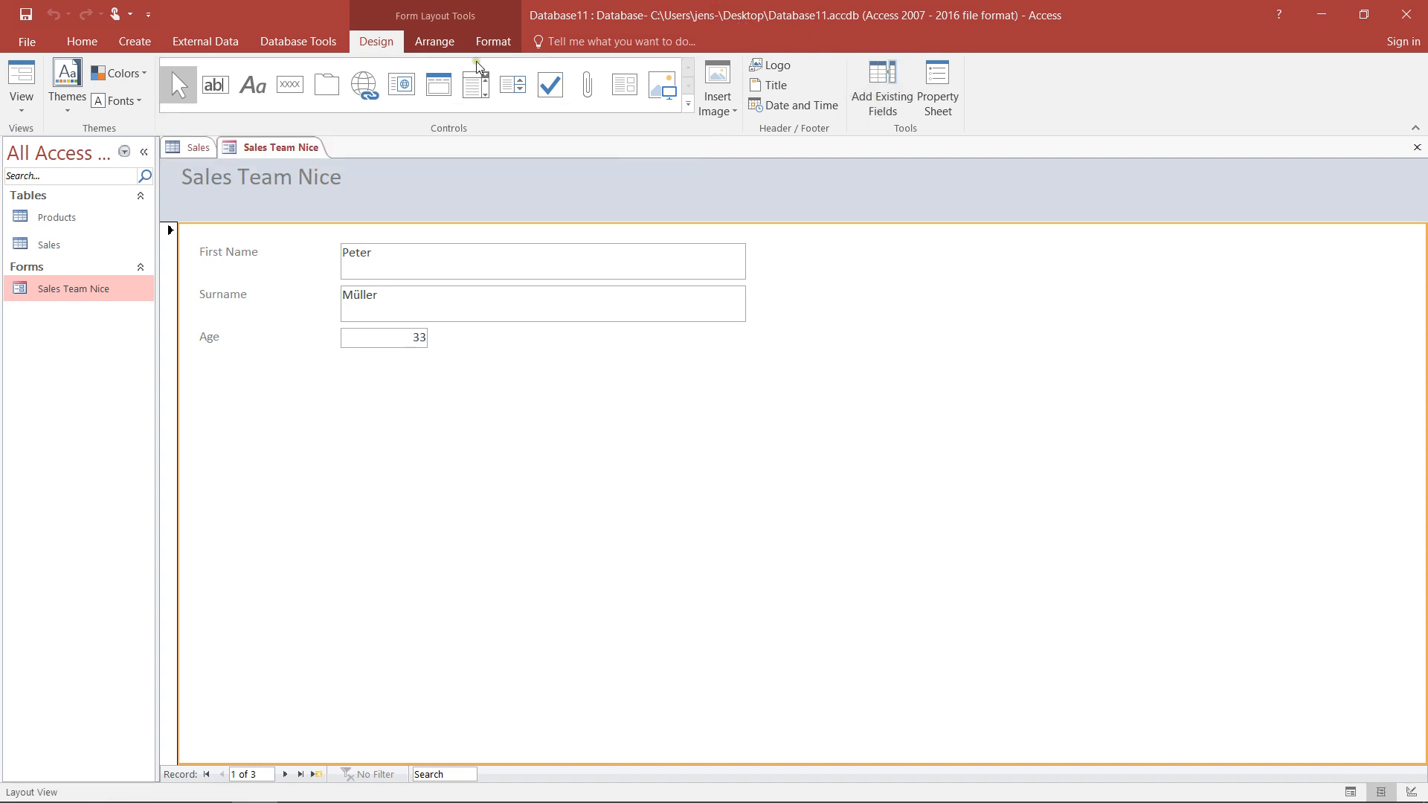